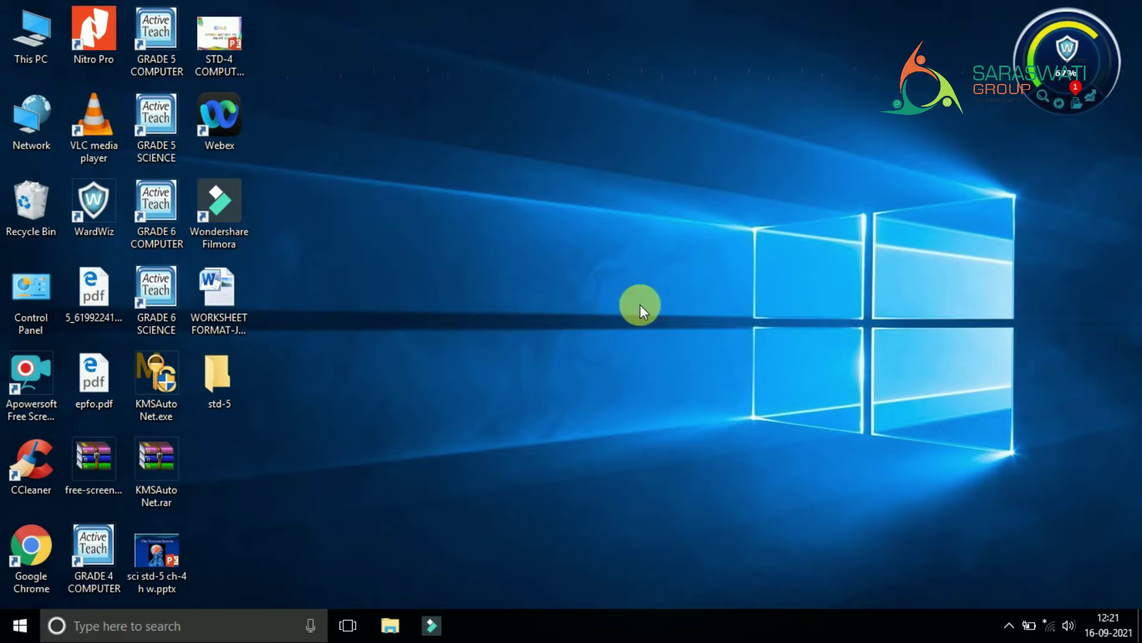
Open File Explorer at full size to view the folders and drives in This PC, and close it
click(388, 625)
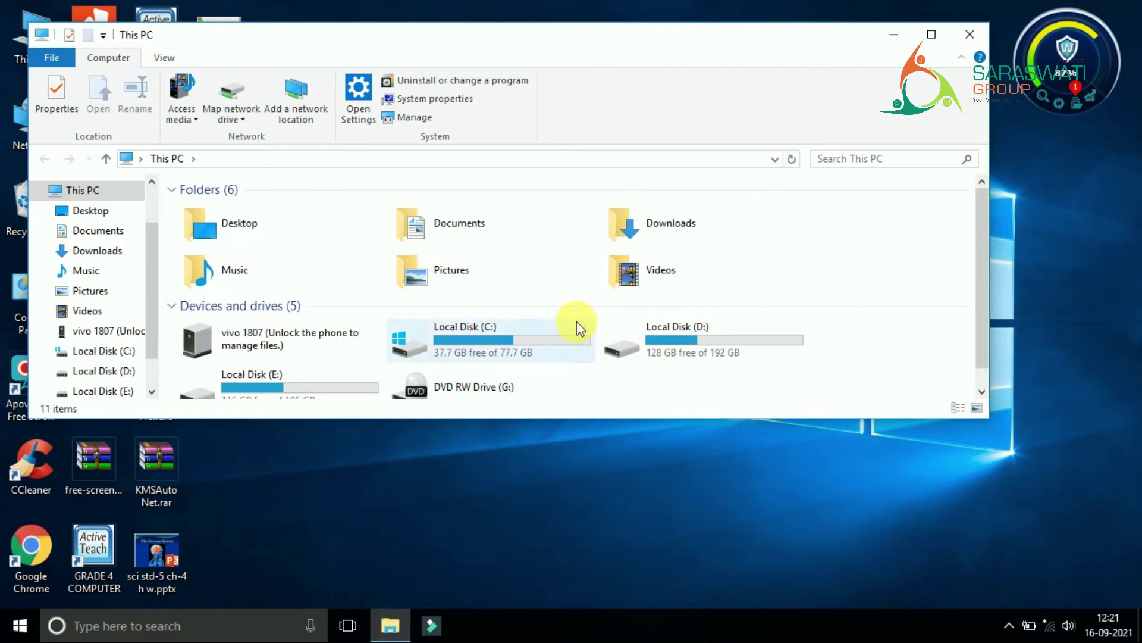
click(932, 35)
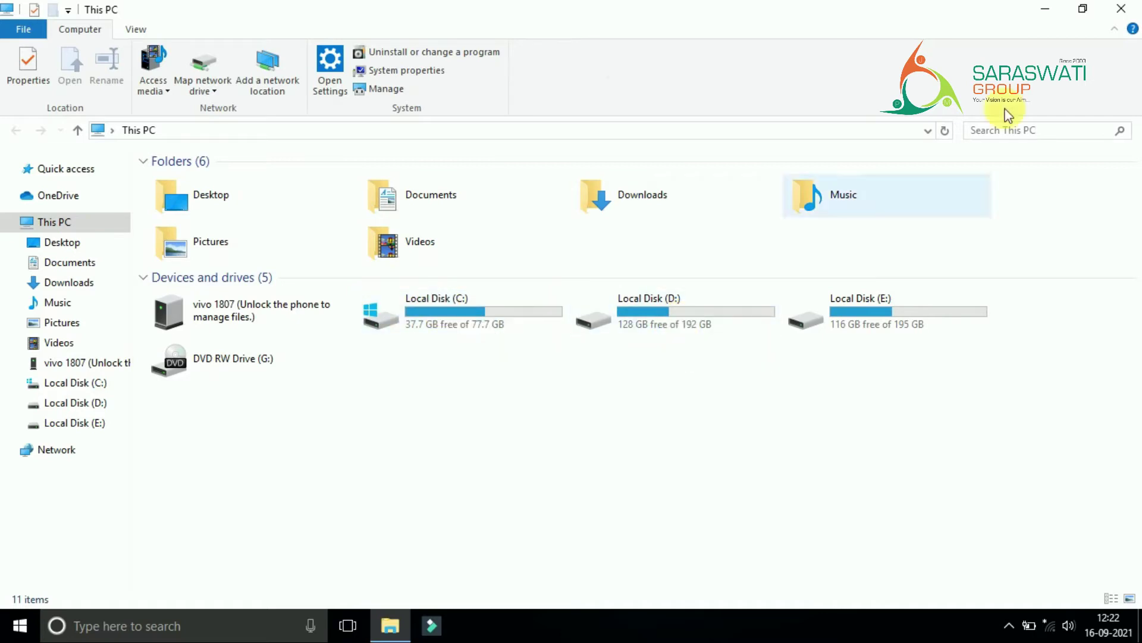
click(1121, 11)
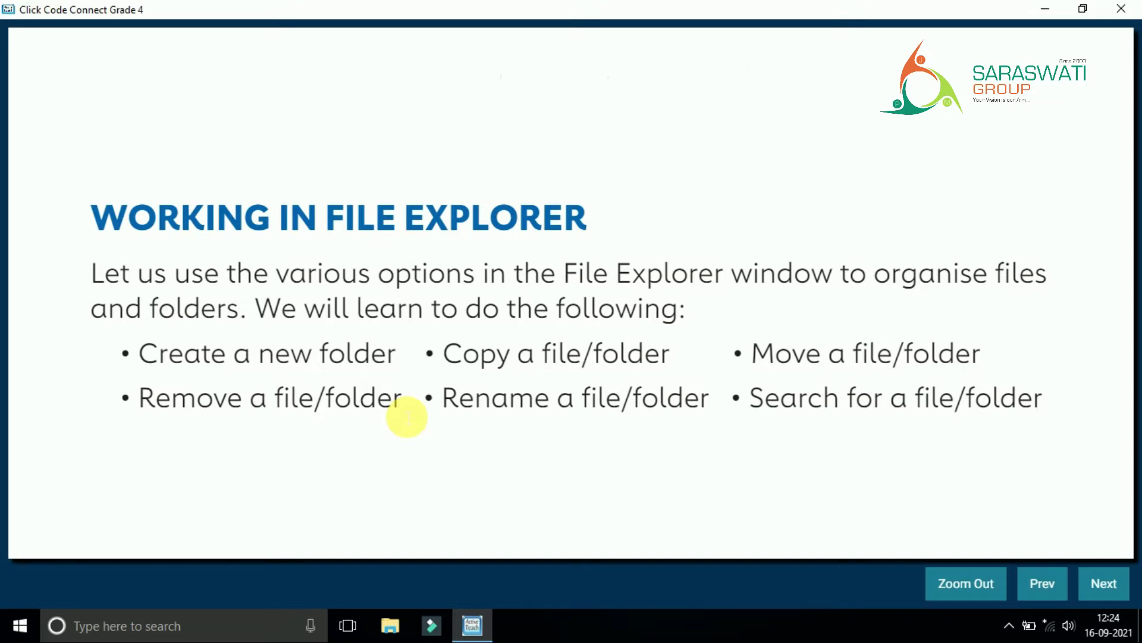
Create a folder named computer on the desktop and return to the Click Code Connect textbook
click(1043, 9)
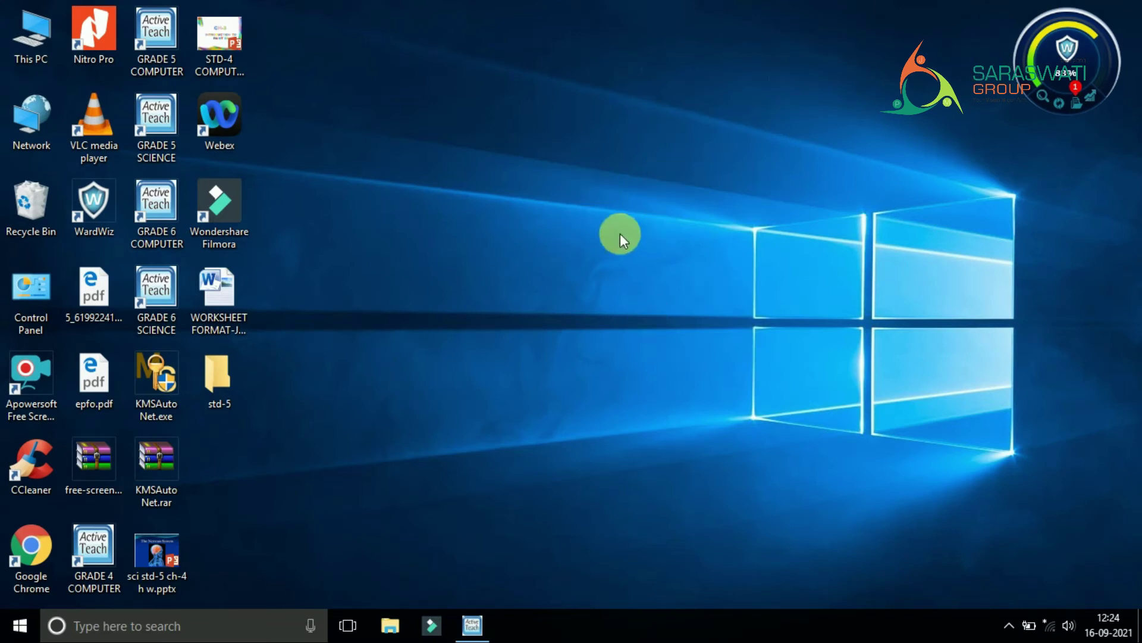
right_click(583, 171)
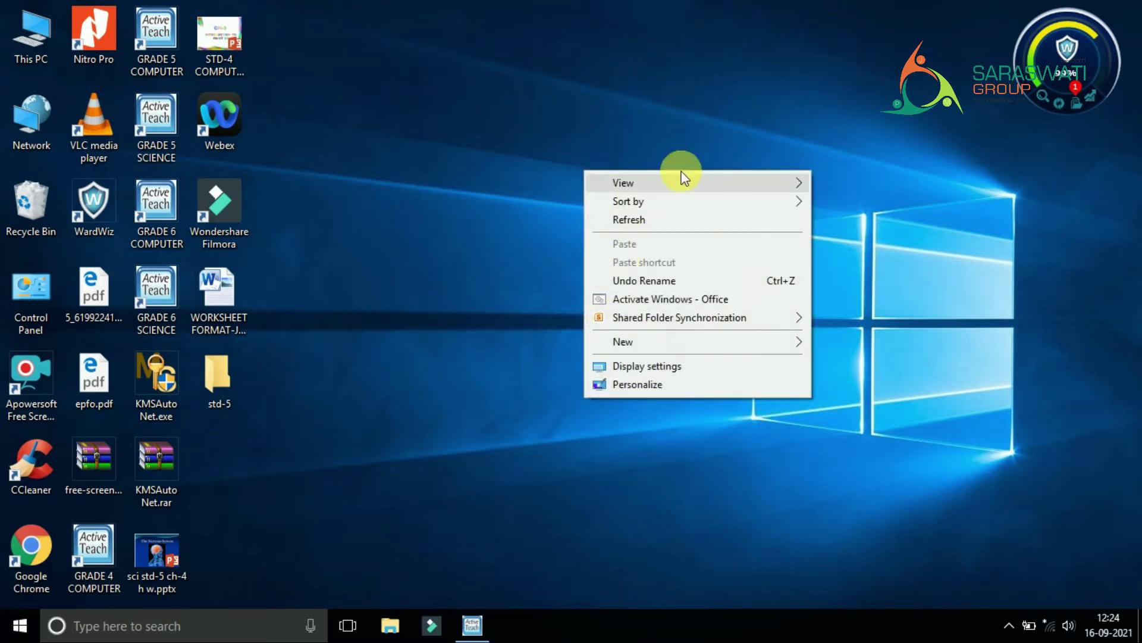
mouse_move(749, 328)
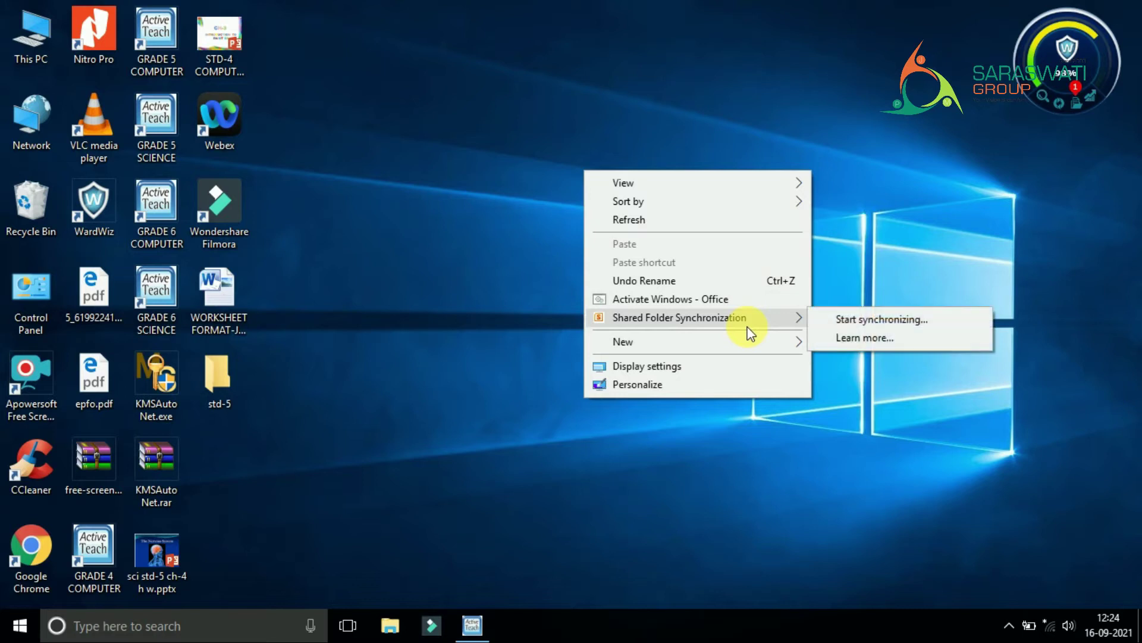
mouse_move(748, 349)
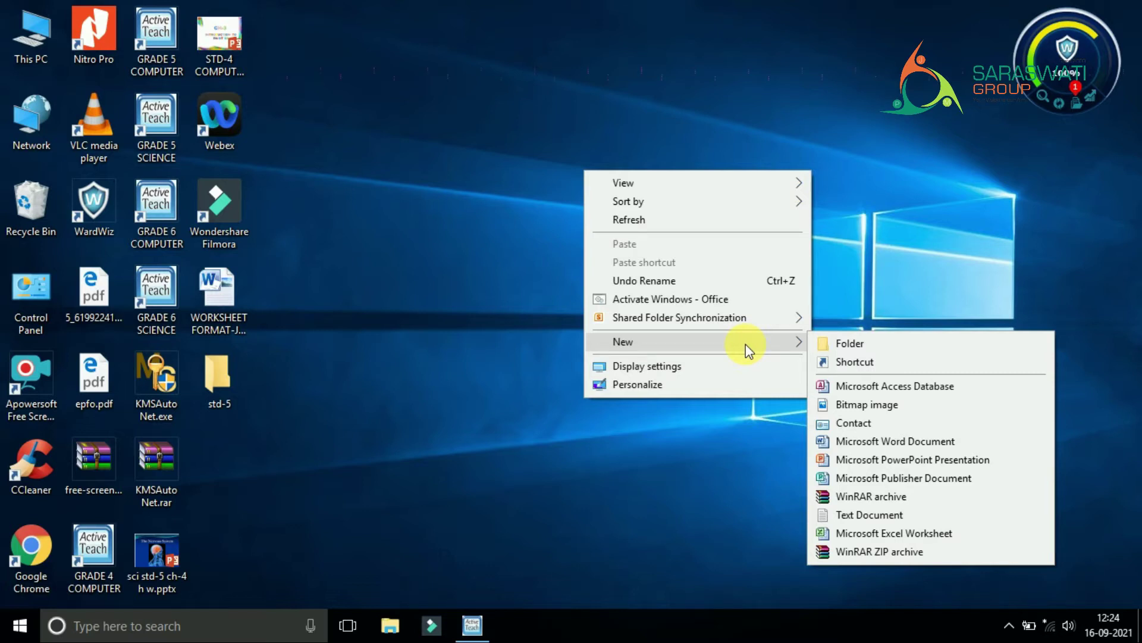
click(829, 344)
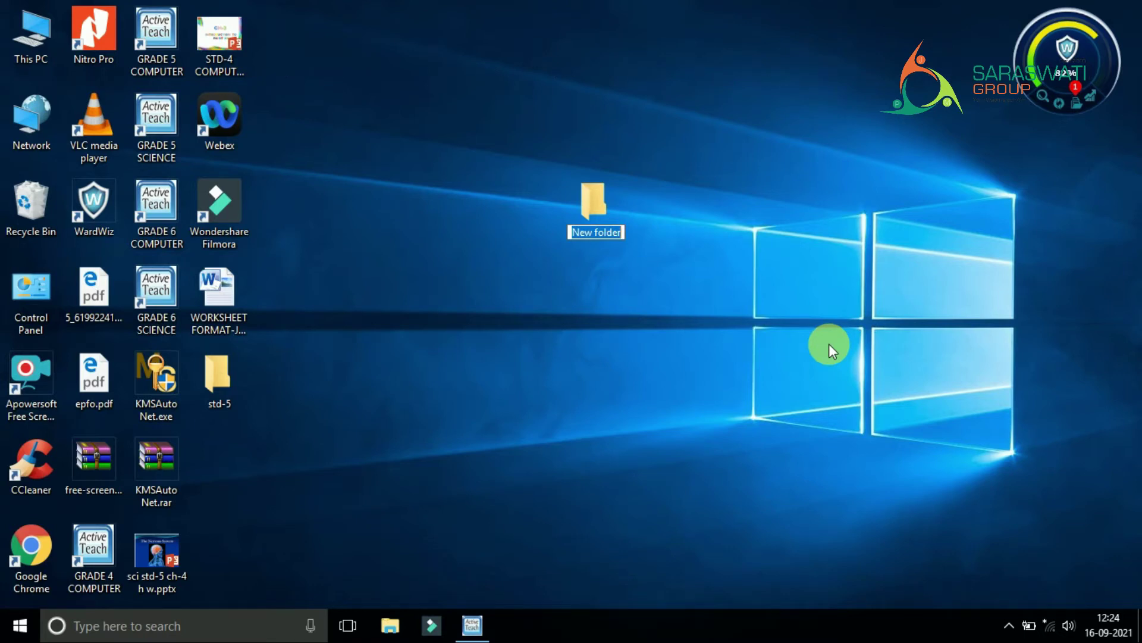
text(computer)
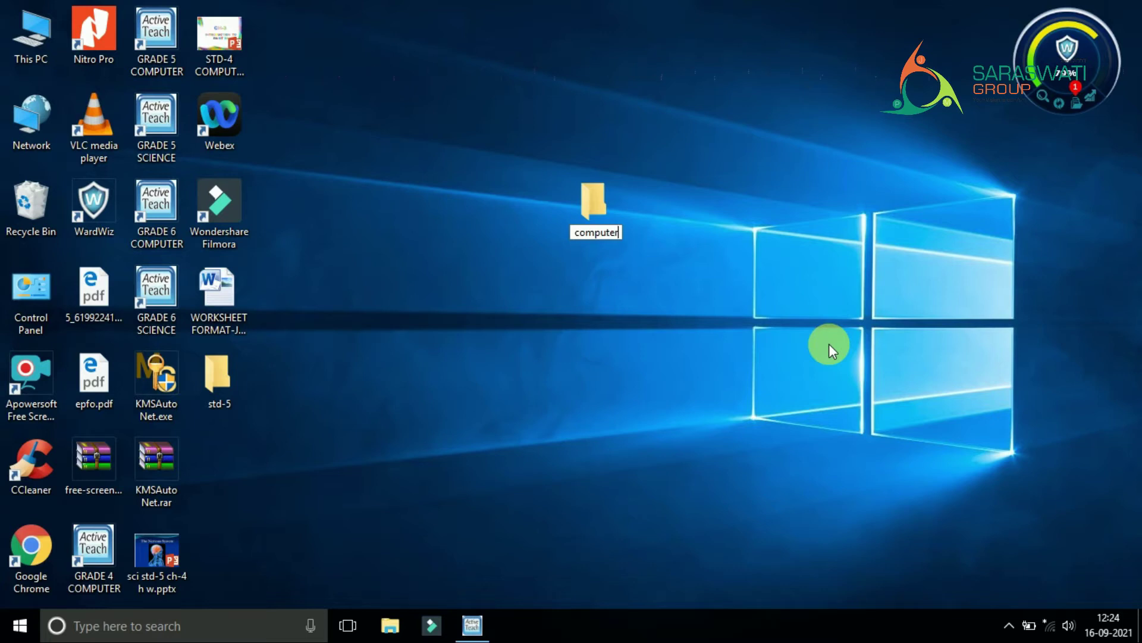
key(Return)
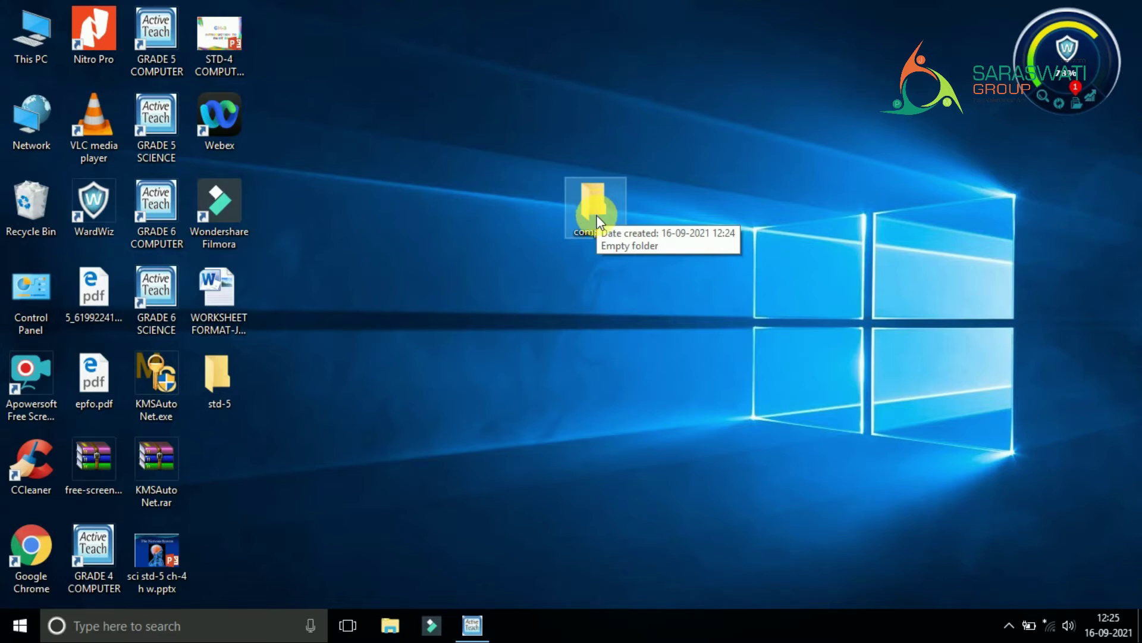
click(472, 625)
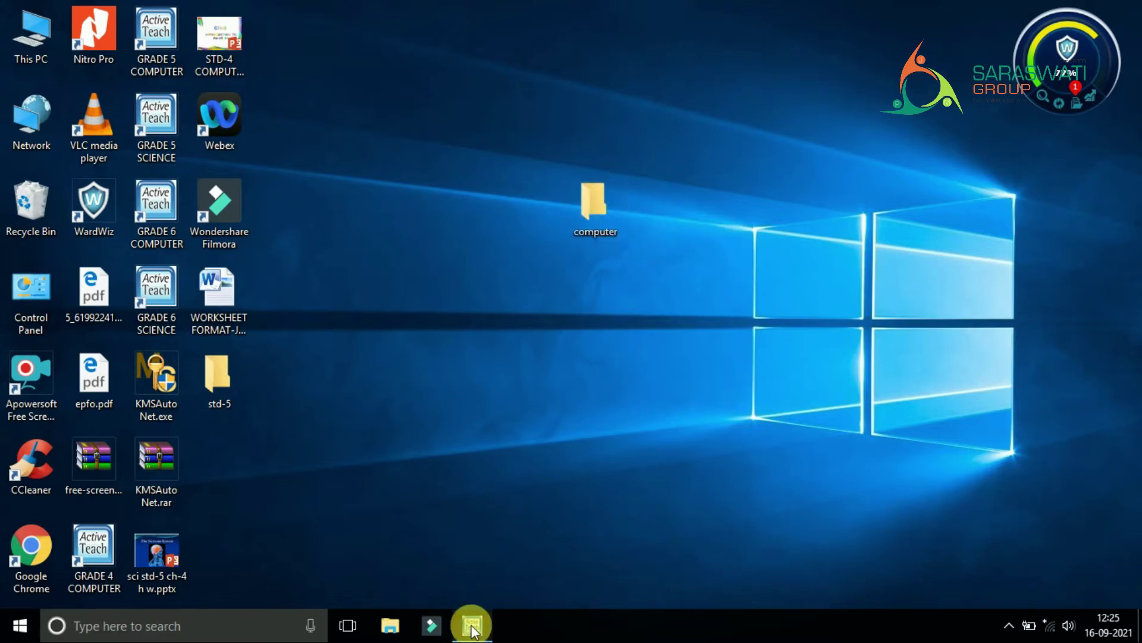
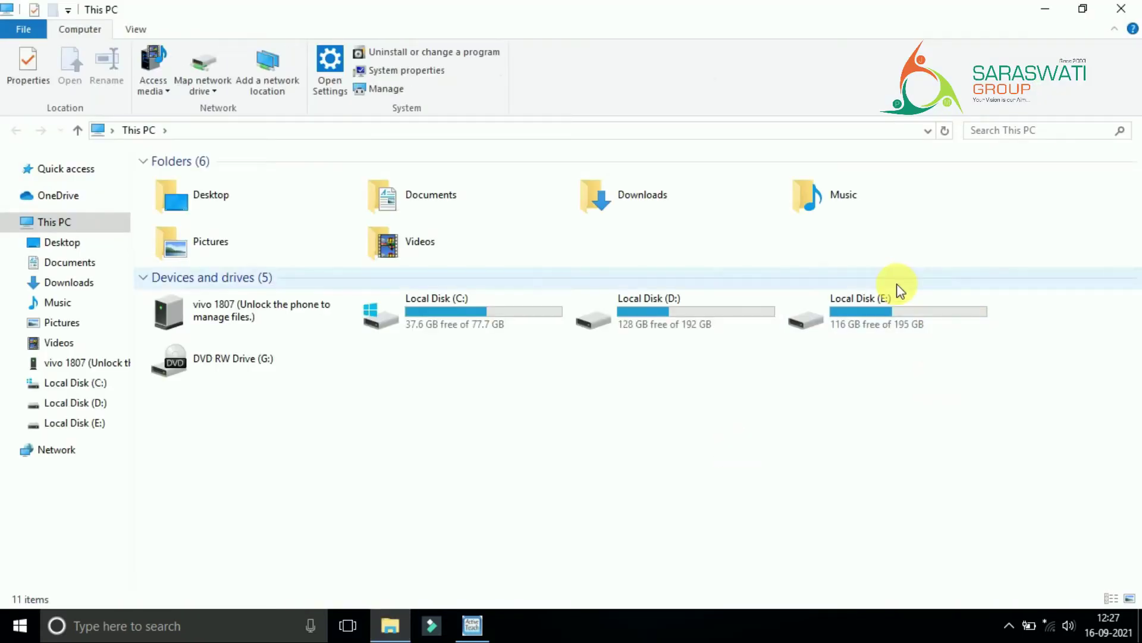
Open Local Disk (E:) and move its New folder and project folders to the Recycle Bin
mouse_move(897, 305)
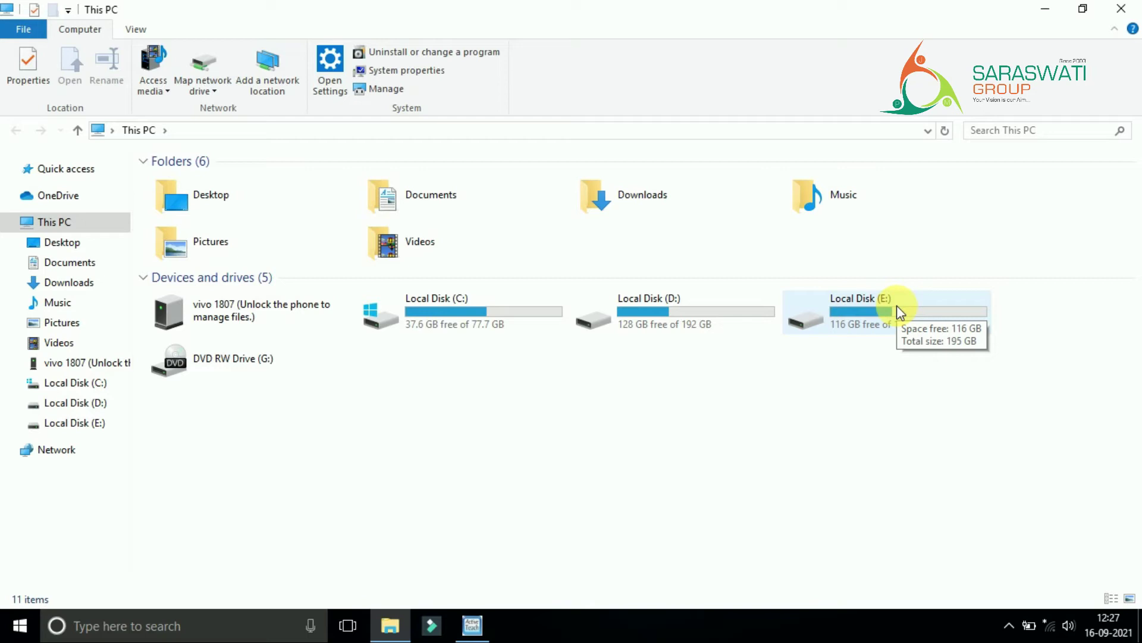
click(898, 305)
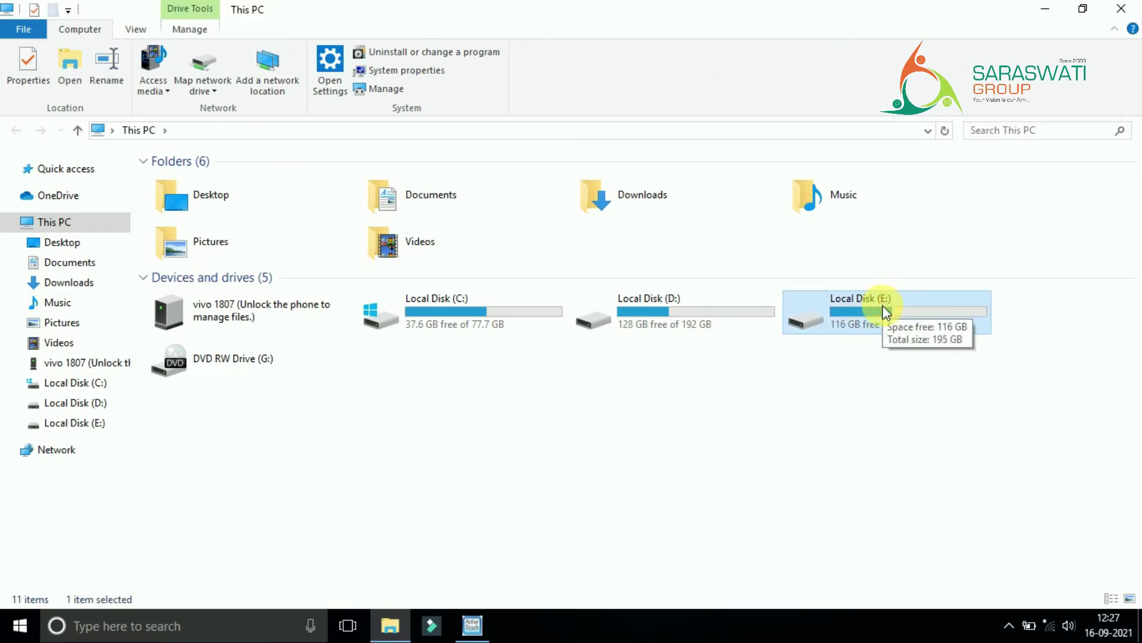
double_click(884, 306)
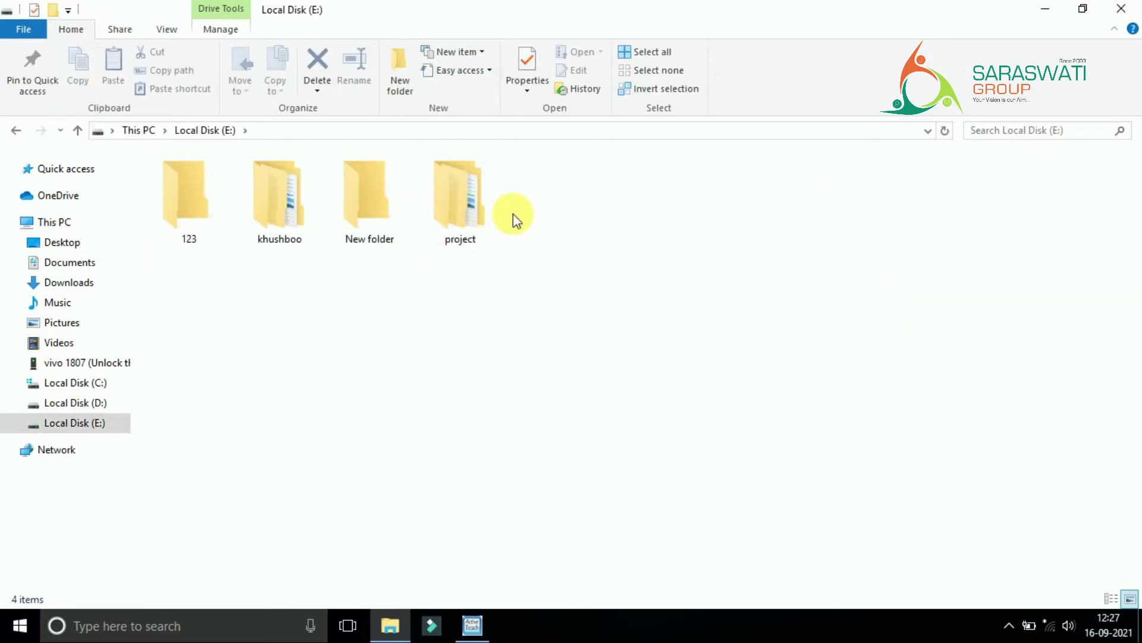
drag(519, 217, 359, 194)
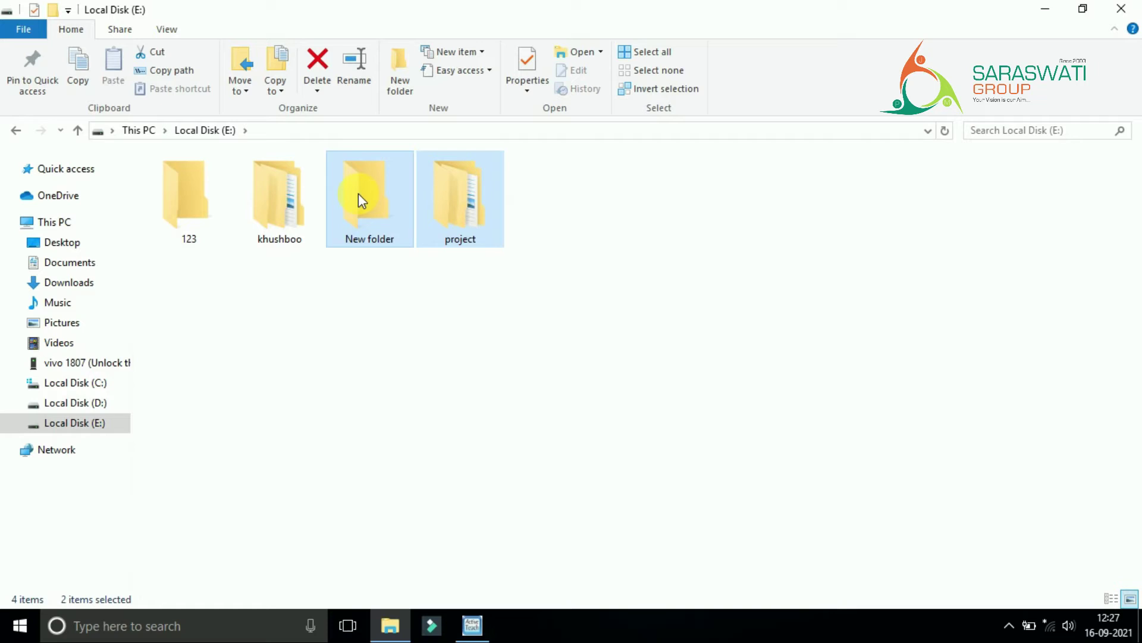
key(Delete)
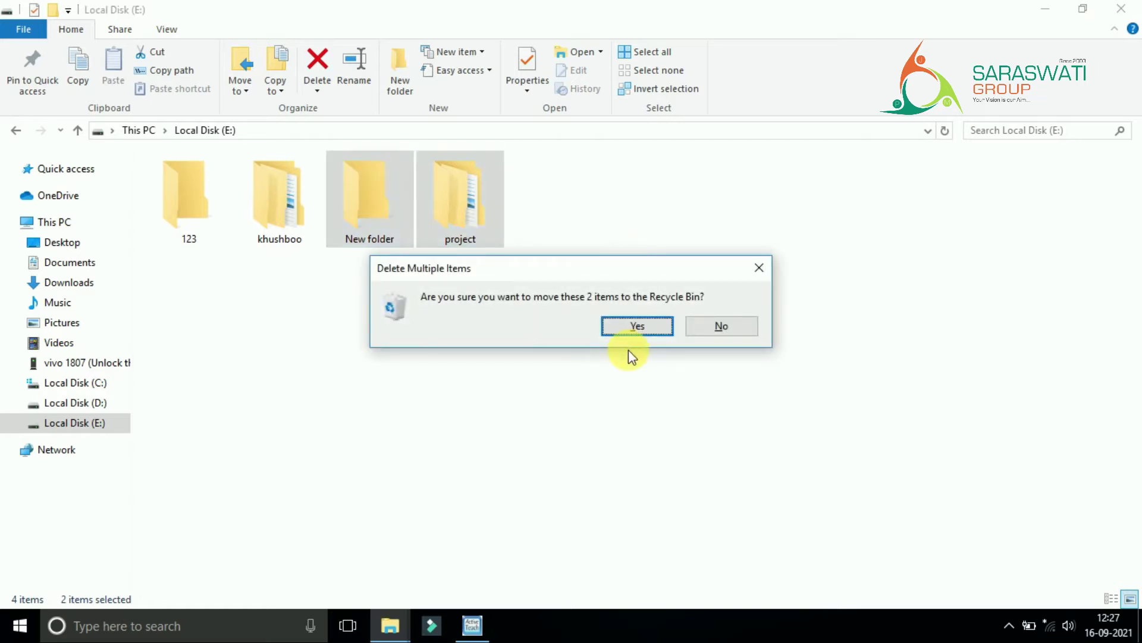
click(637, 326)
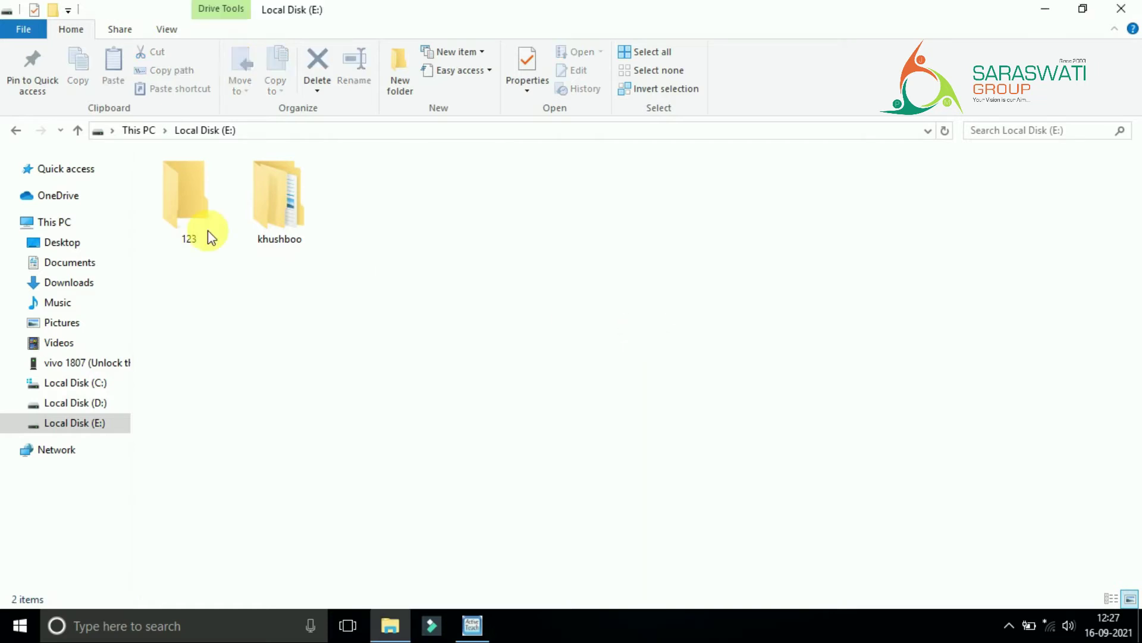
Move the 123 folder on Local Disk (E:) to the Recycle Bin
click(193, 219)
key(Delete)
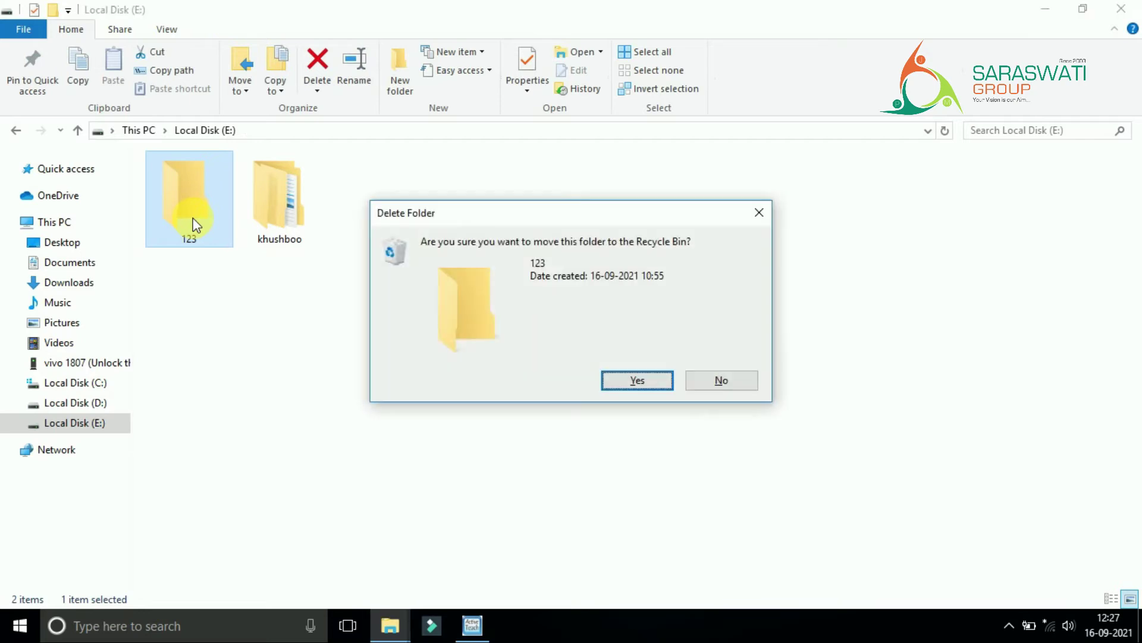
click(634, 381)
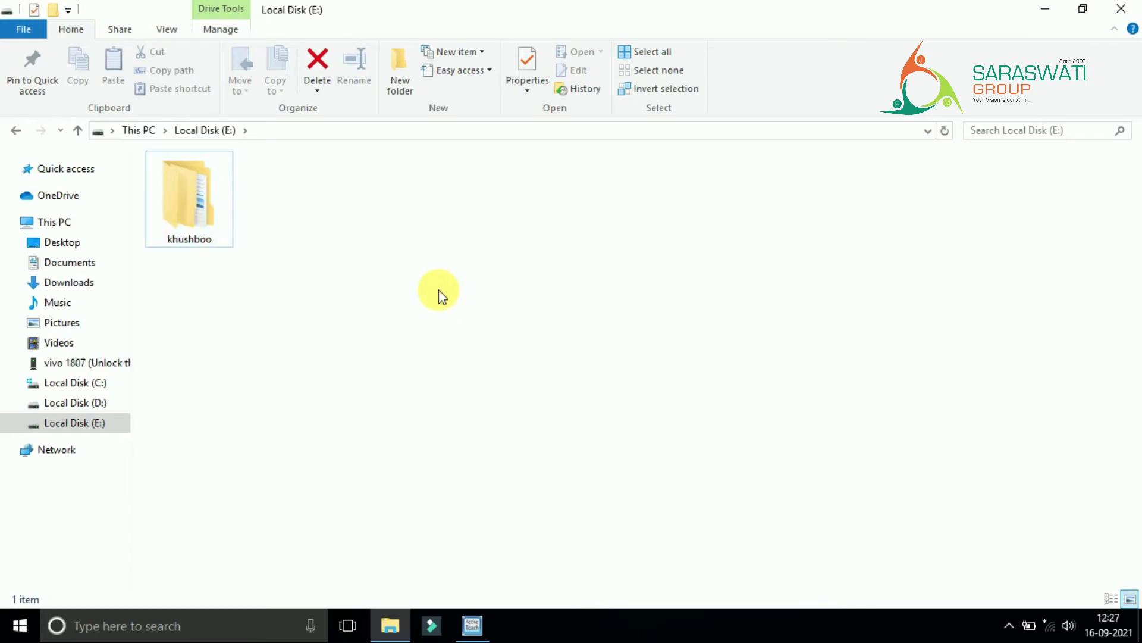
right_click(543, 300)
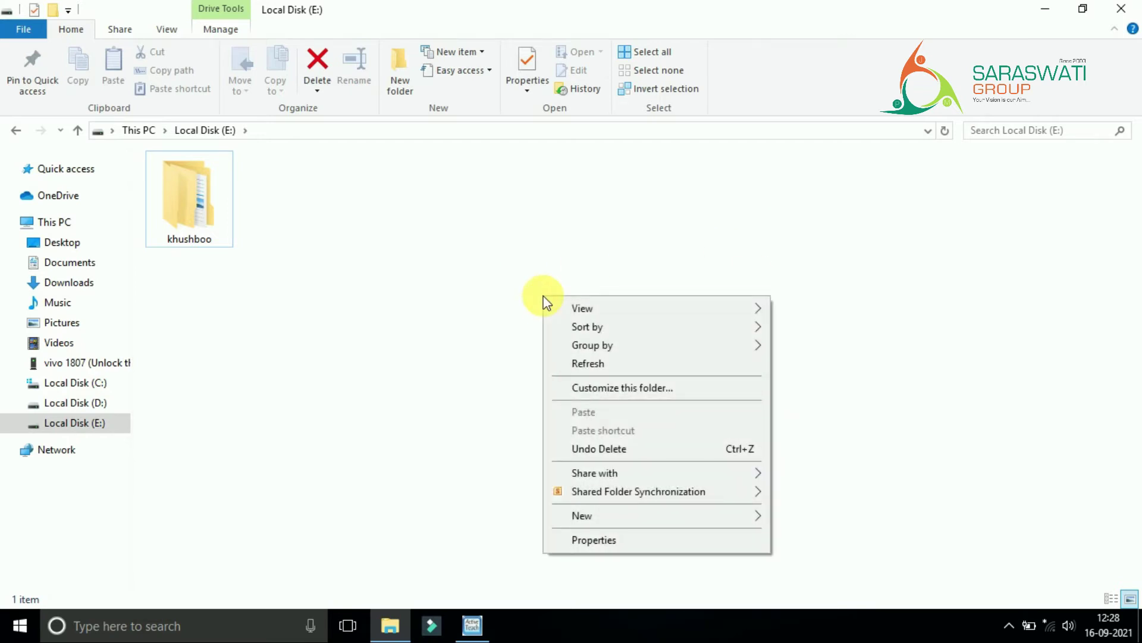
mouse_move(583, 515)
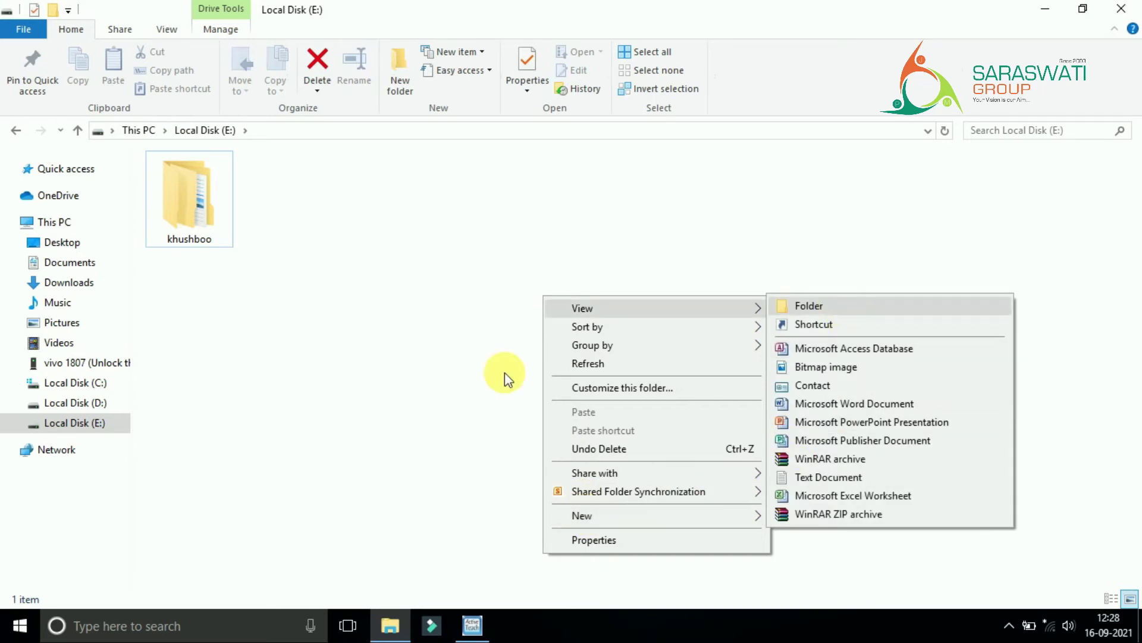
click(465, 380)
Create a folder named std05 in Local Disk (E:)
right_click(465, 381)
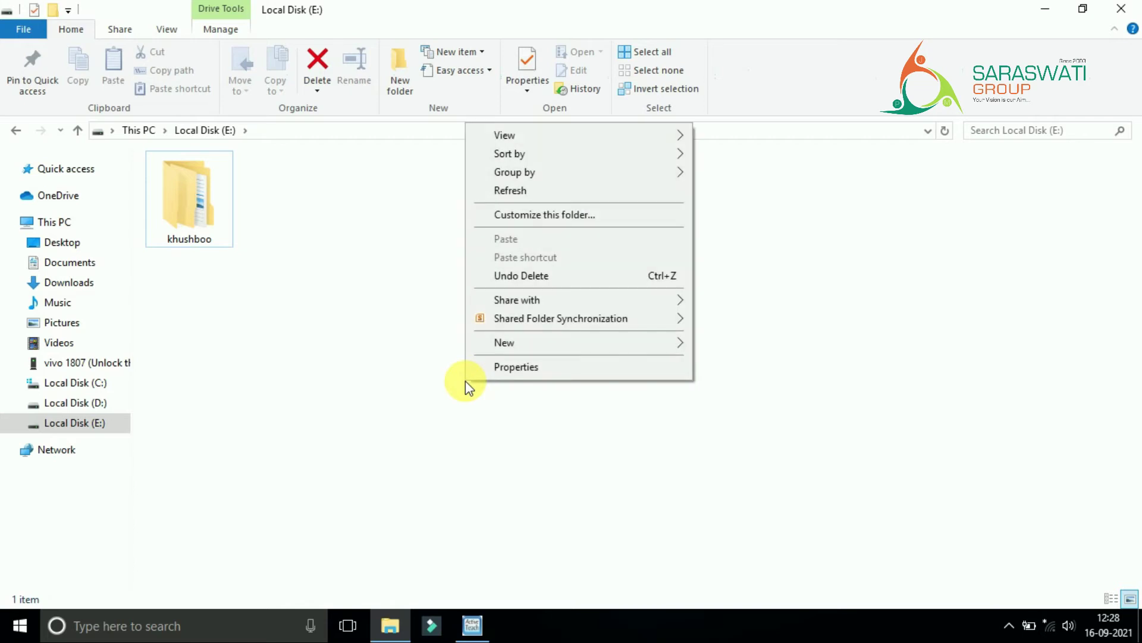
mouse_move(493, 340)
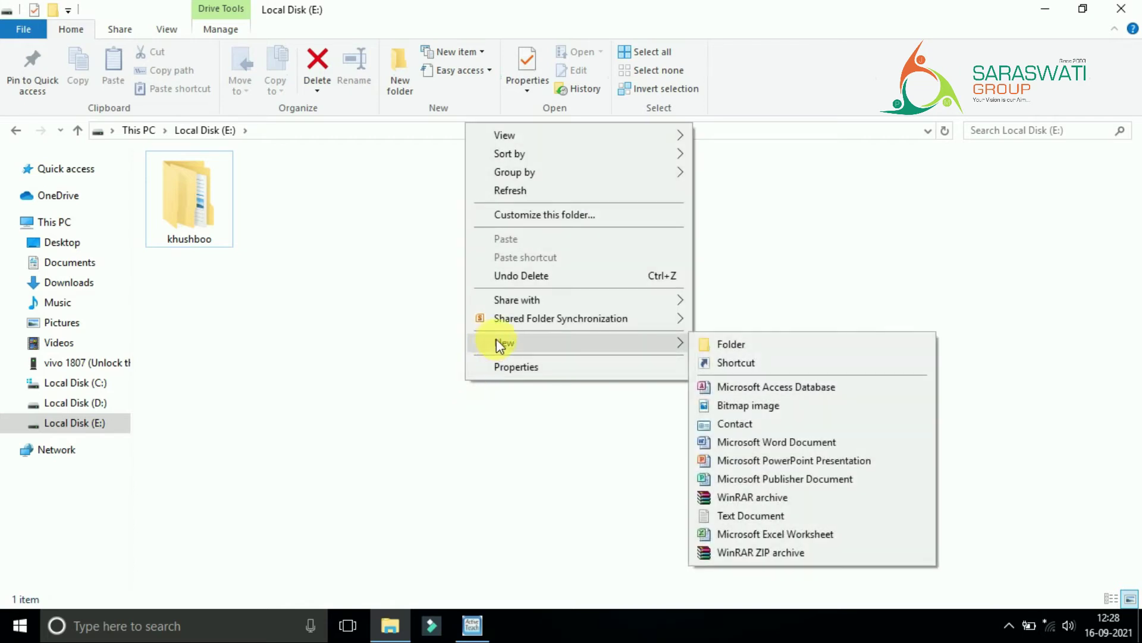
click(740, 338)
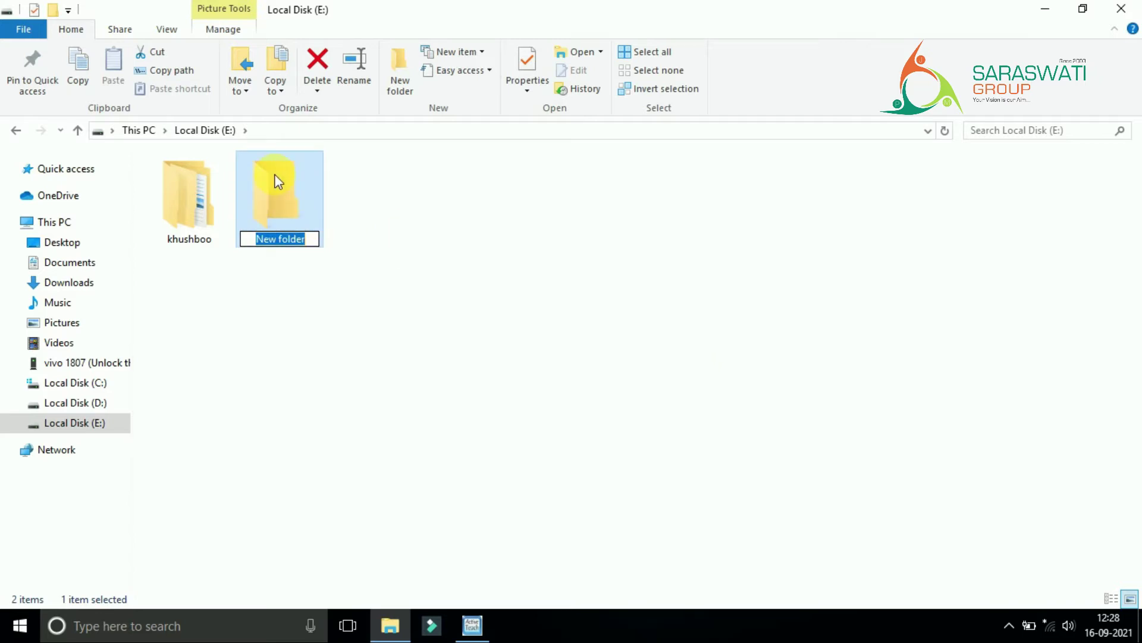
text(std05)
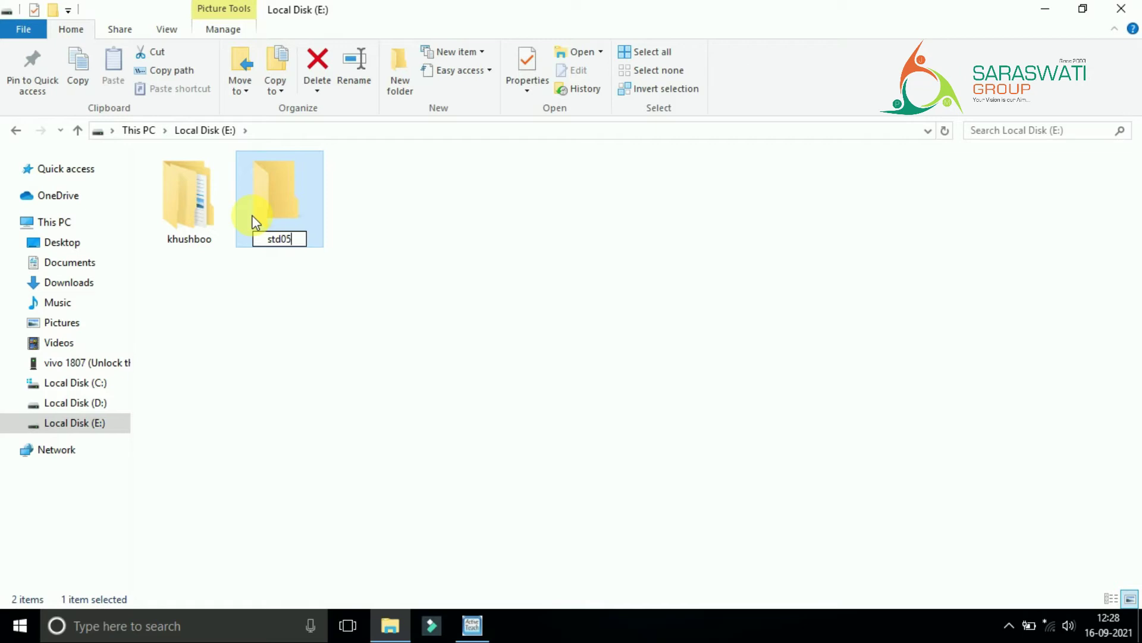
key(Return)
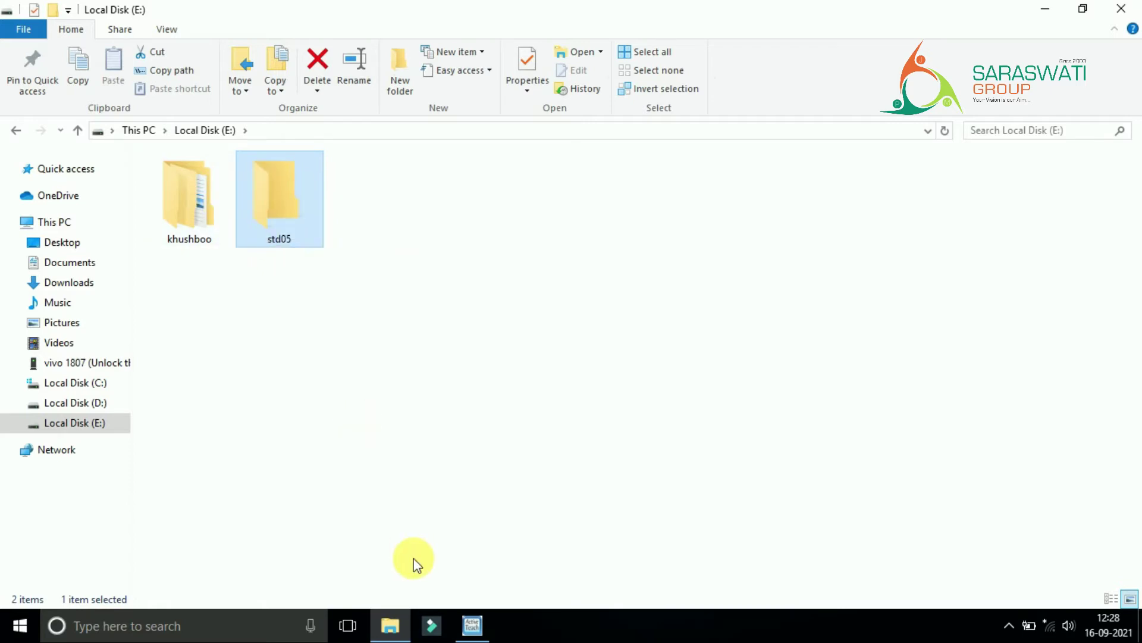
Switch to the Click Code Connect textbook, view the next page on creating a new folder, and return to File Explorer
click(473, 630)
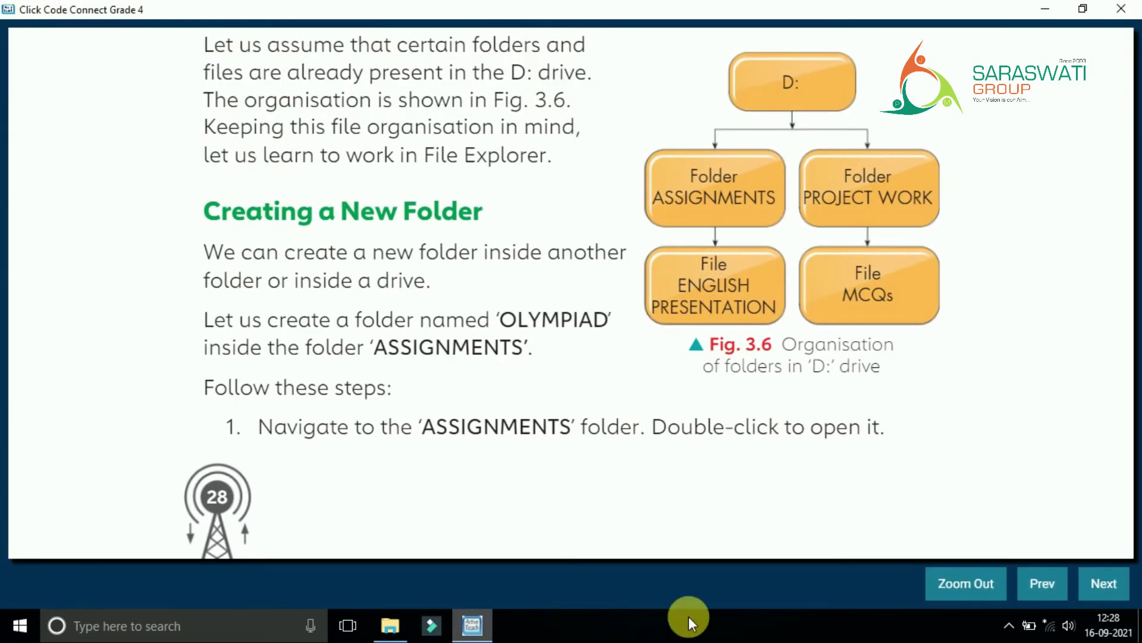
click(1109, 588)
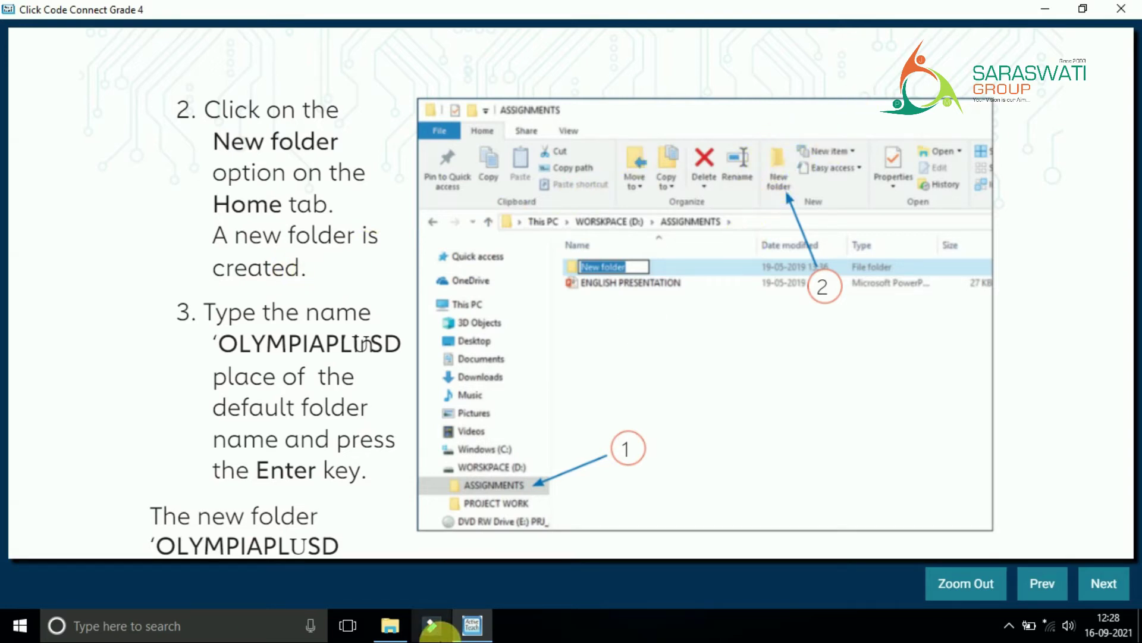
click(393, 626)
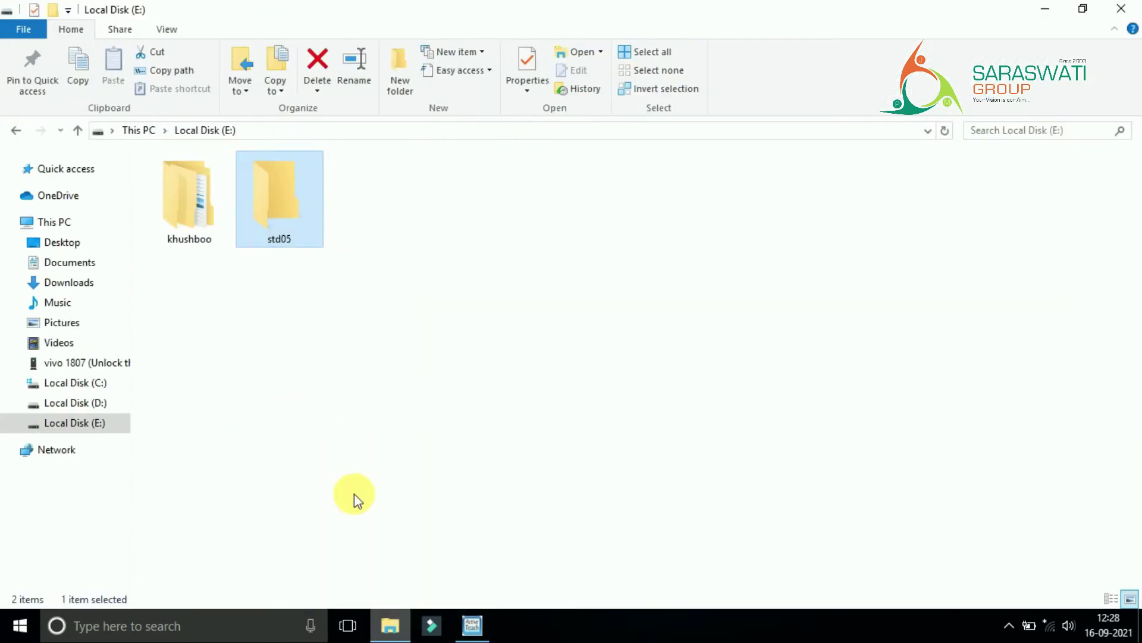
Create another folder named 123 in Local Disk (E:) with the New folder command
right_click(393, 224)
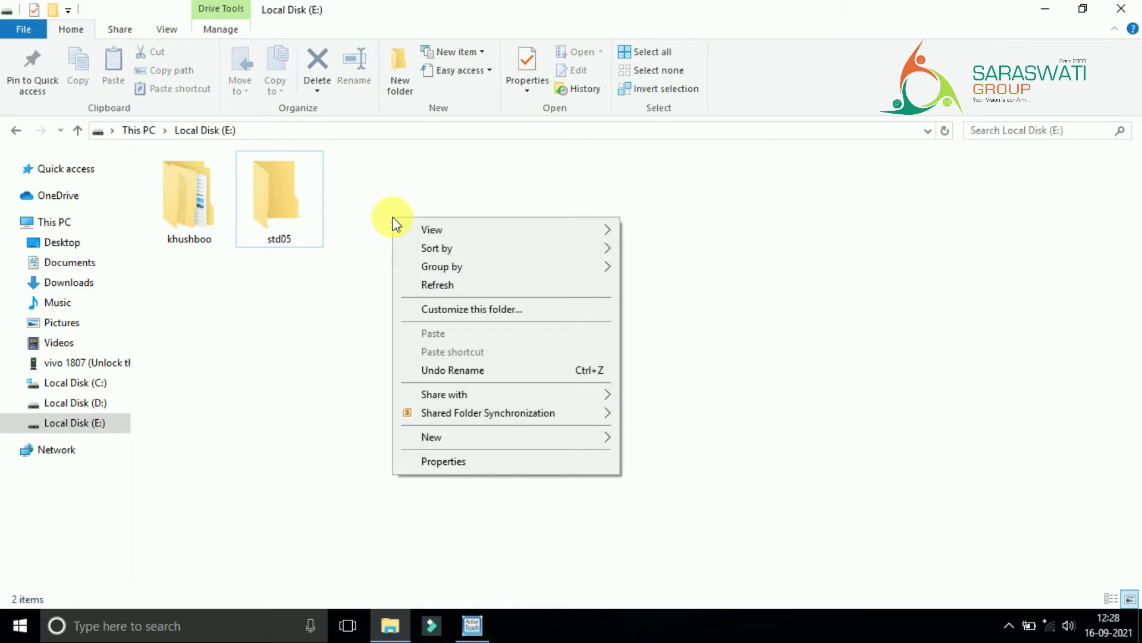
click(292, 360)
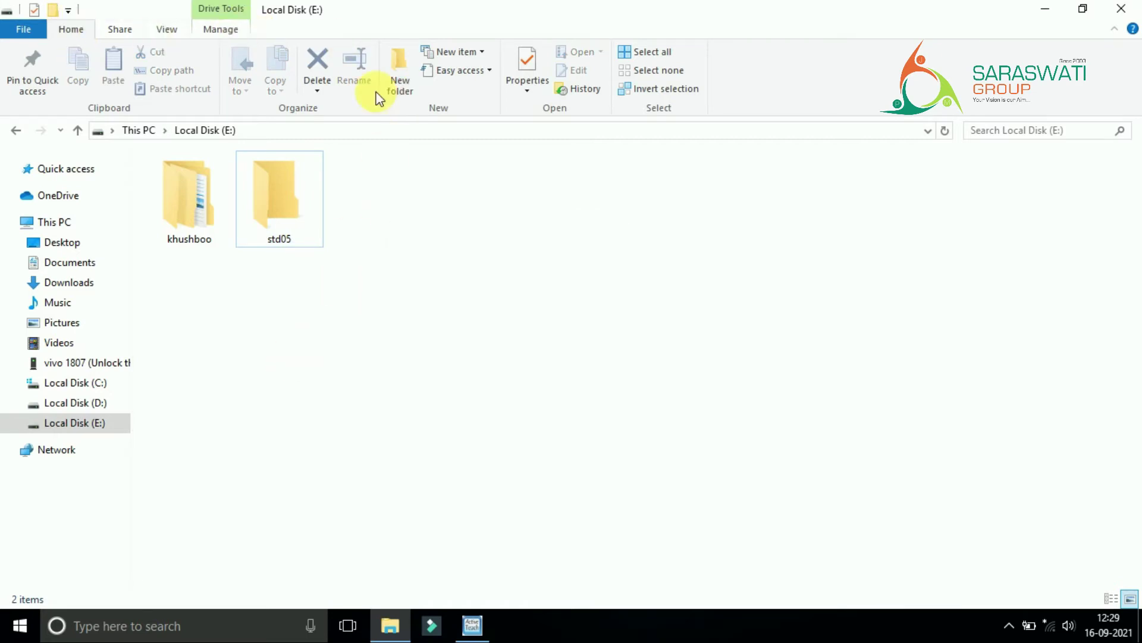
click(398, 59)
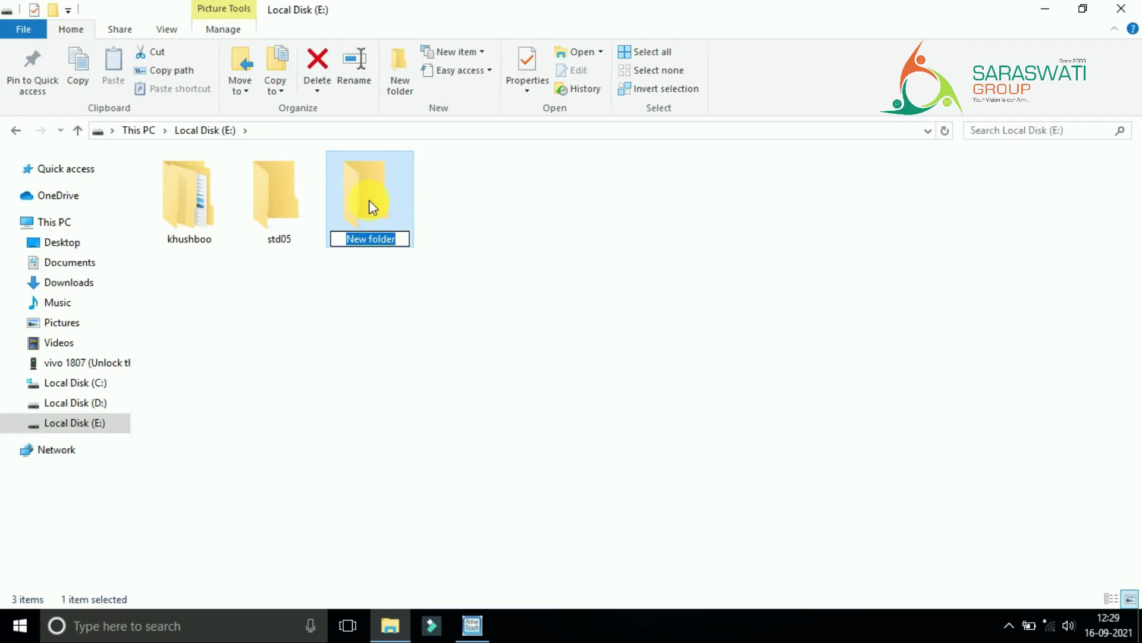
text(123)
key(Return)
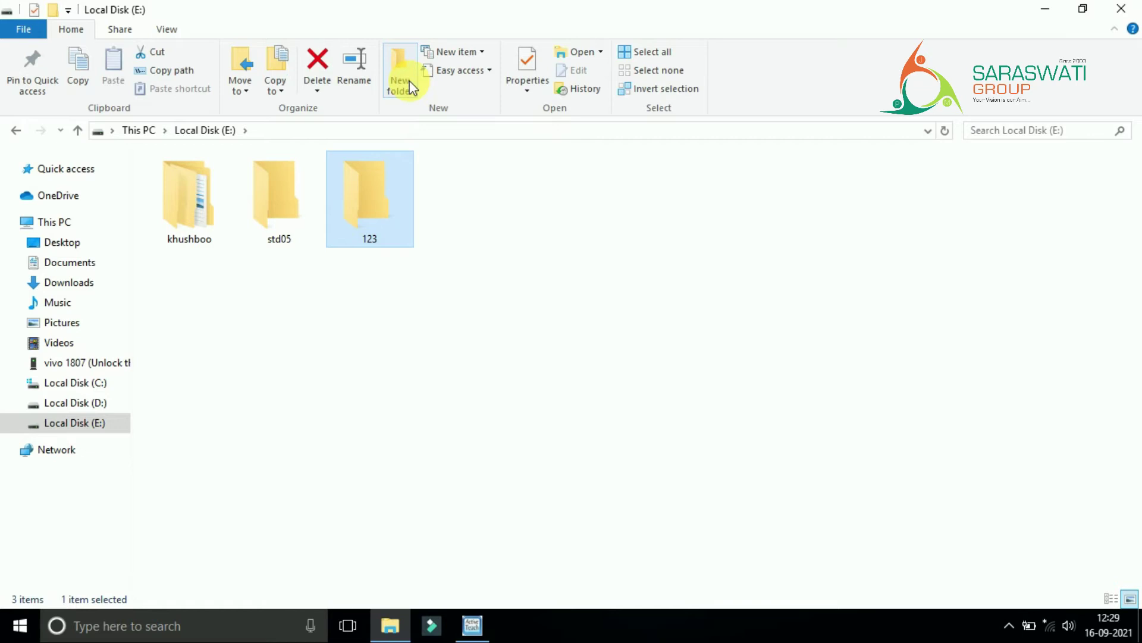
right_click(552, 280)
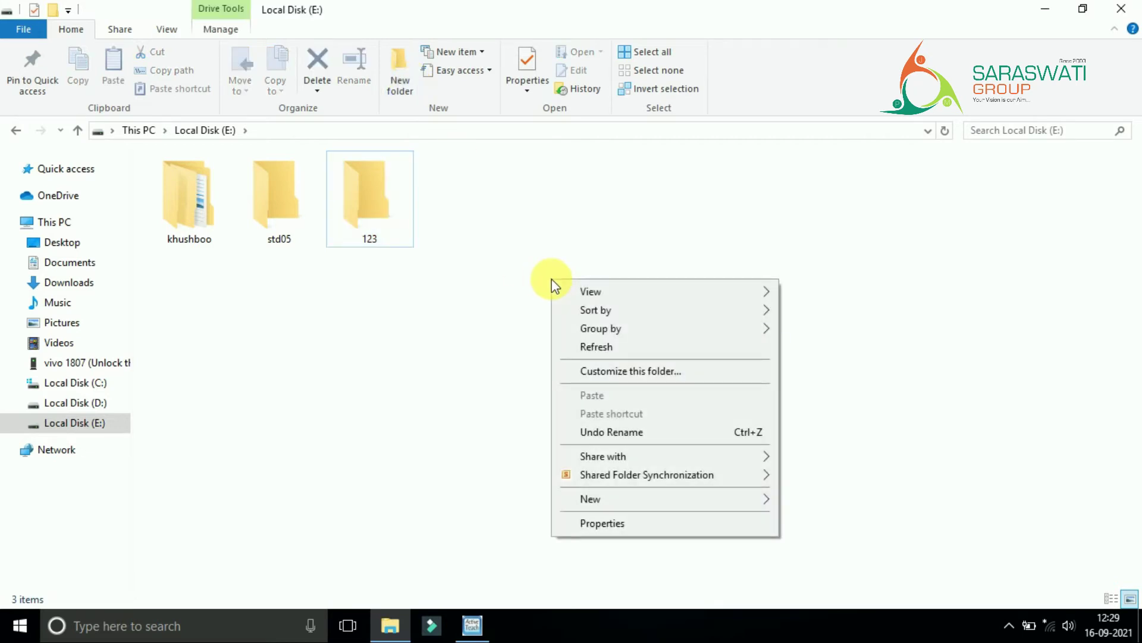
mouse_move(700, 504)
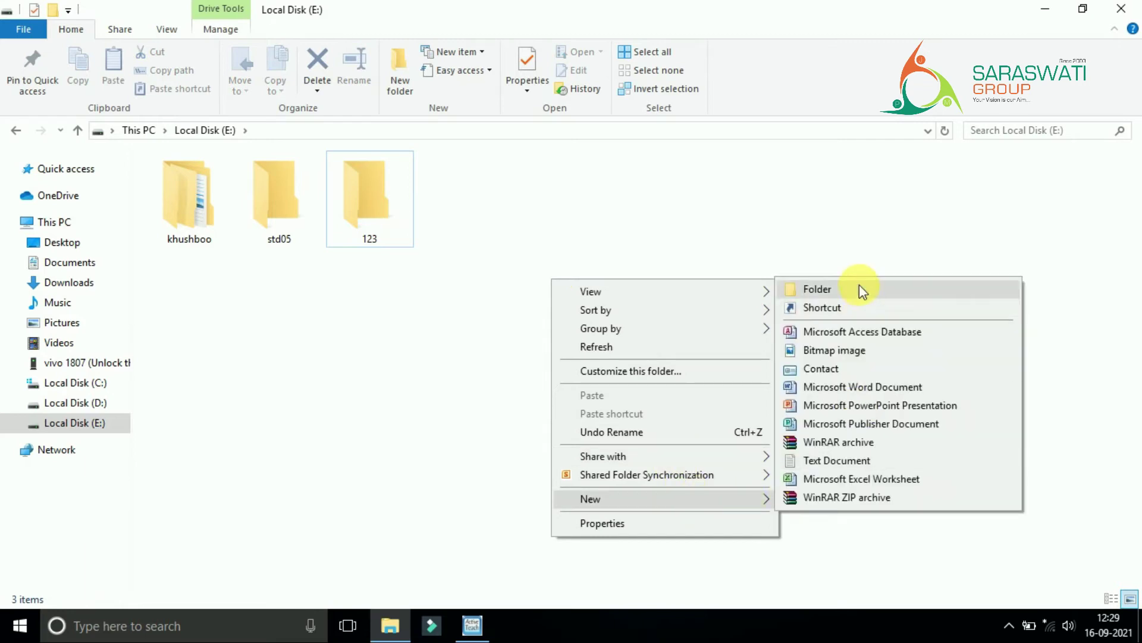
click(760, 214)
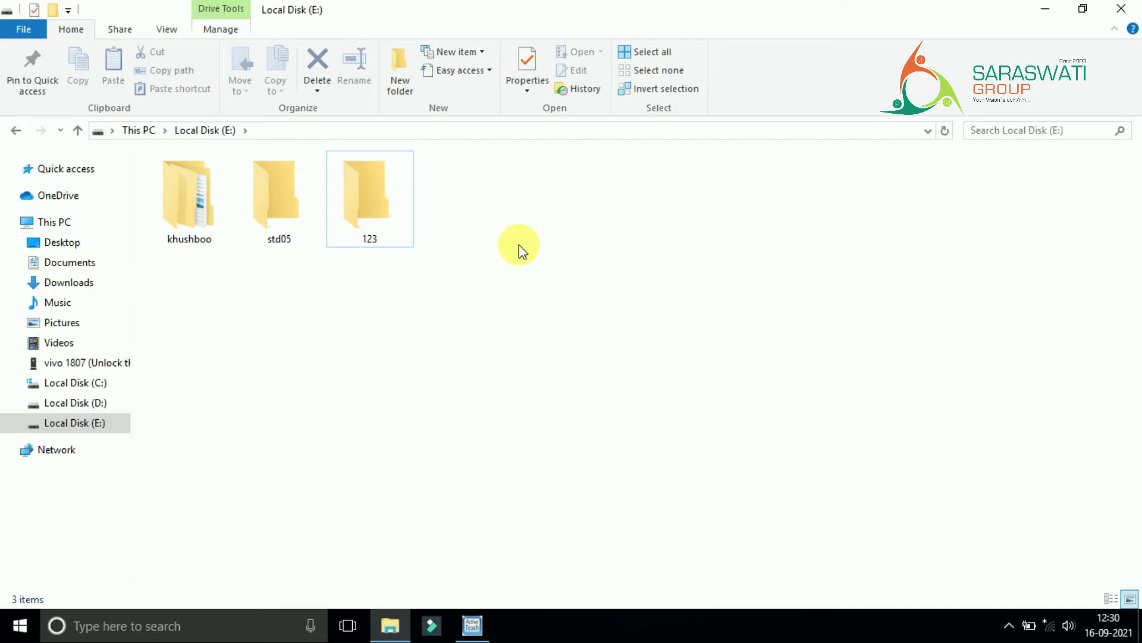
Create a folder named computer in Local Disk (E:) with the new-folder shortcut
key(ctrl+shift+n)
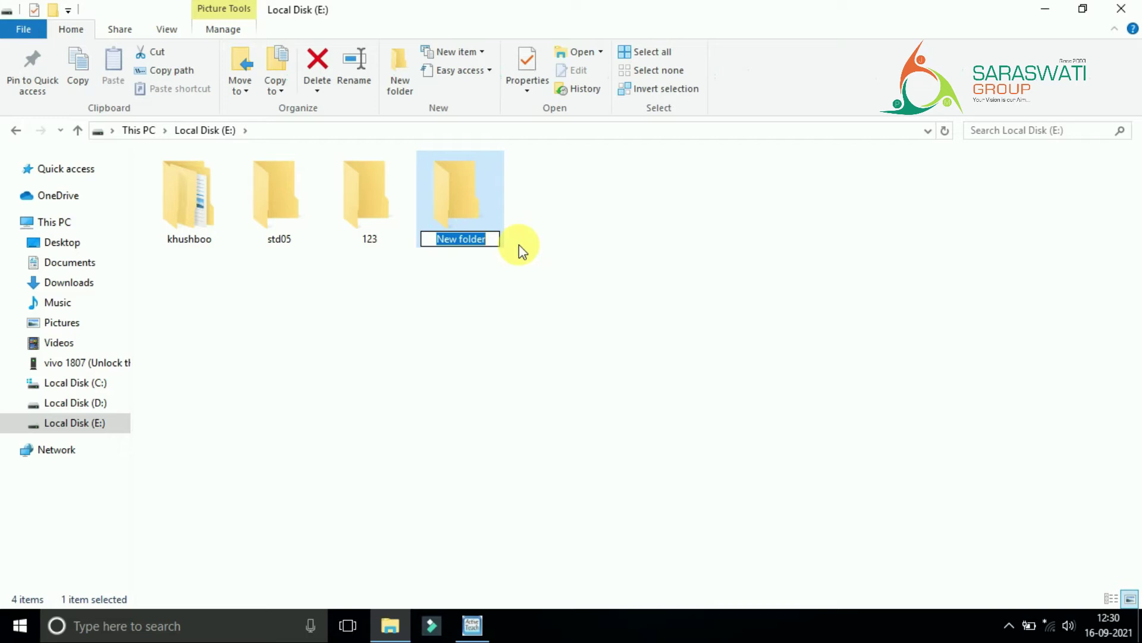
text(computer)
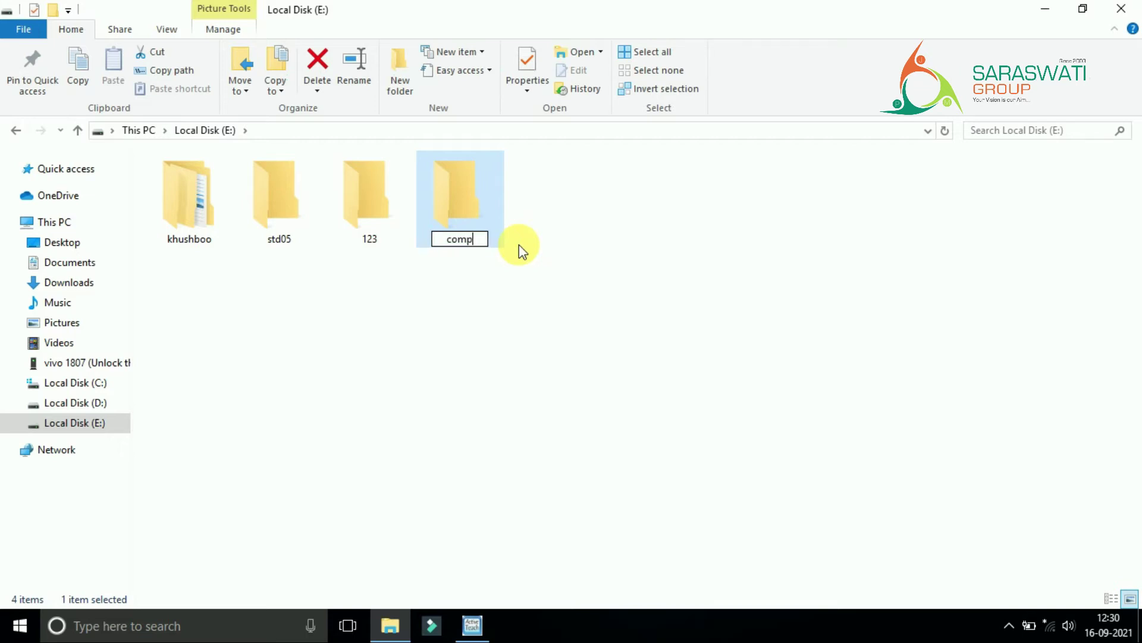
key(Return)
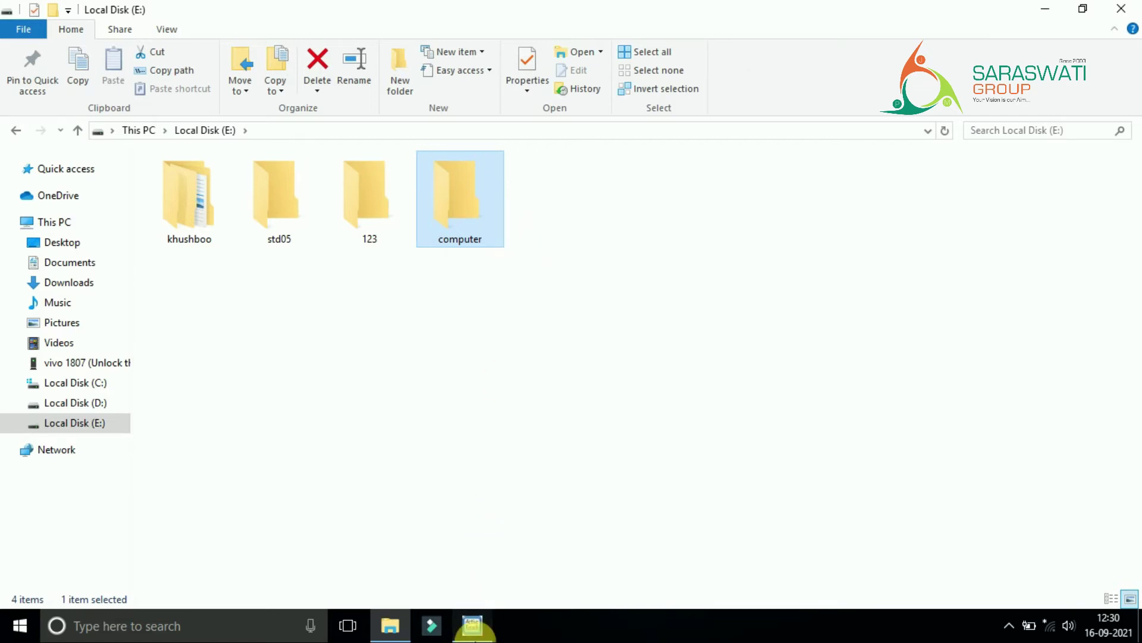
Switch to the Click Code Connect textbook, view the page with the Magic Keys box, and return to File Explorer
click(473, 626)
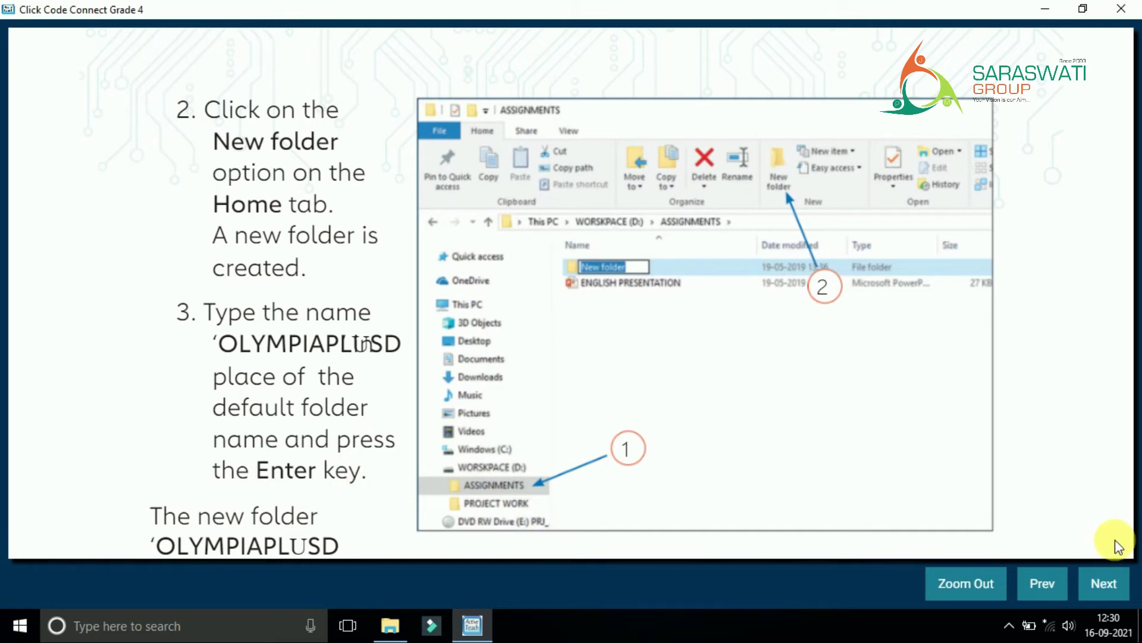
click(1123, 585)
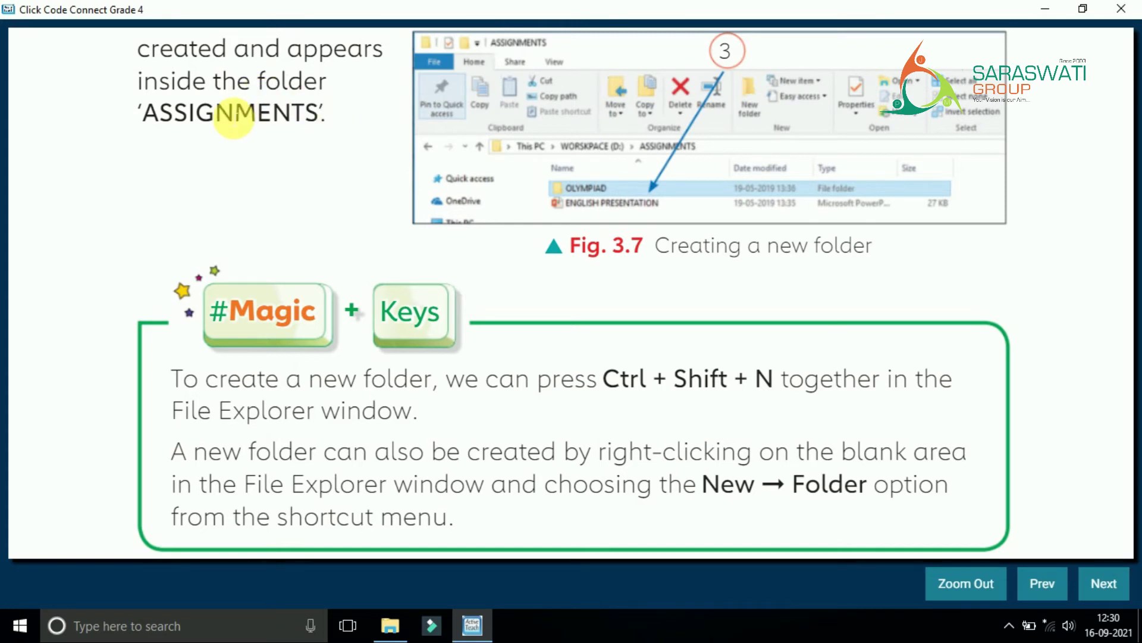
click(389, 622)
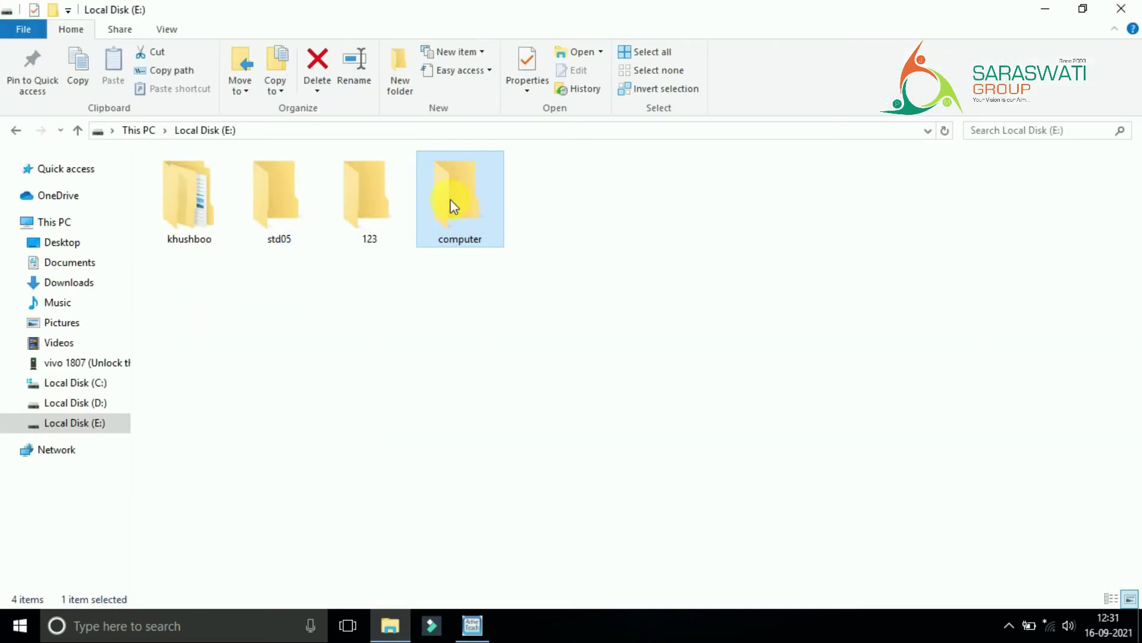
Open the std05 folder on Local Disk (E:) and create a subfolder named sci in it
double_click(267, 182)
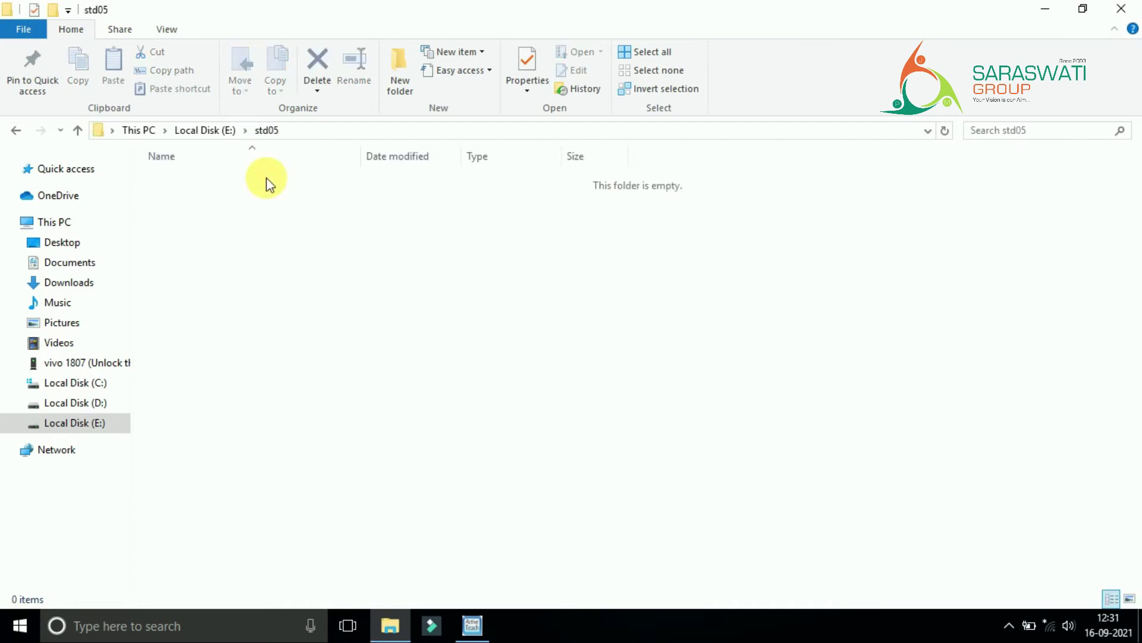
click(396, 73)
text(sci)
key(Return)
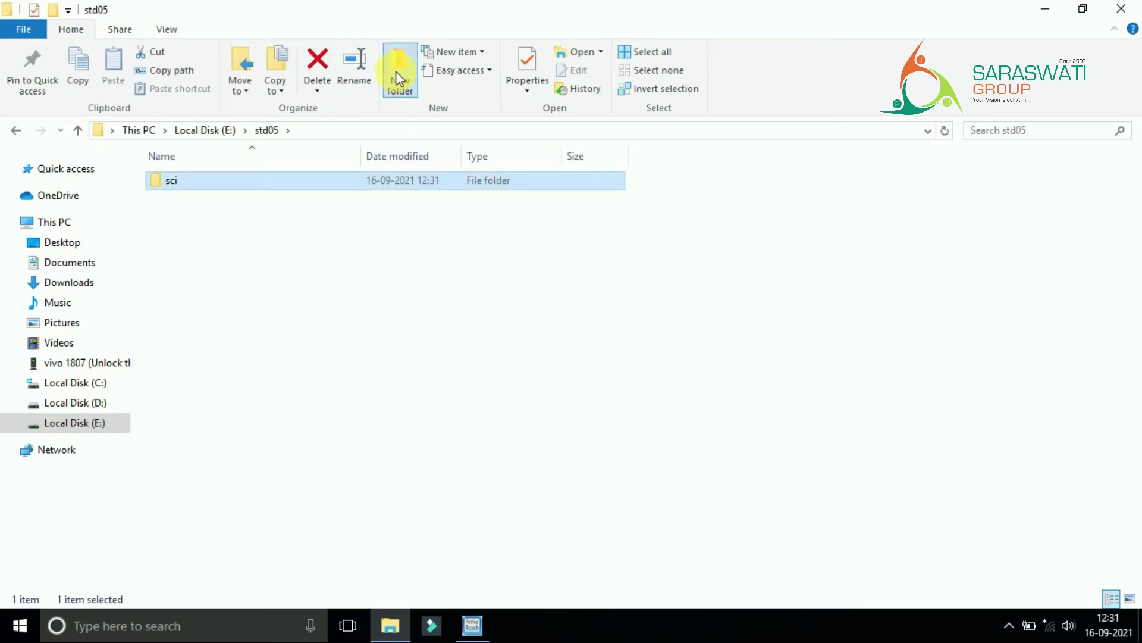
Create two more subfolders named maths and ss inside the std05 folder
click(396, 72)
text(maths)
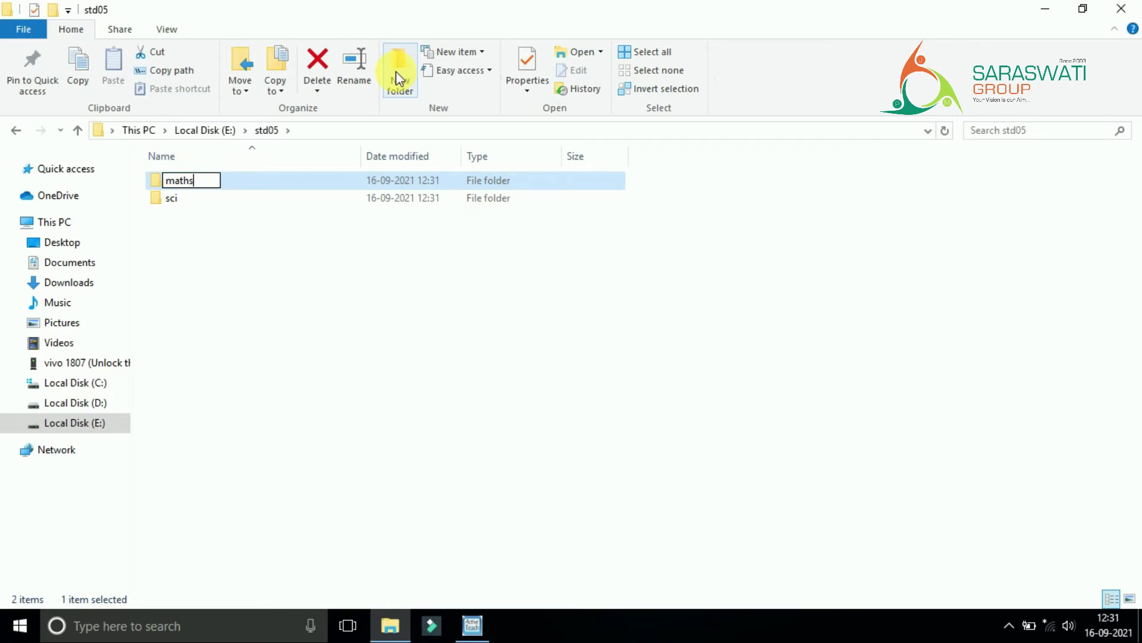
key(Return)
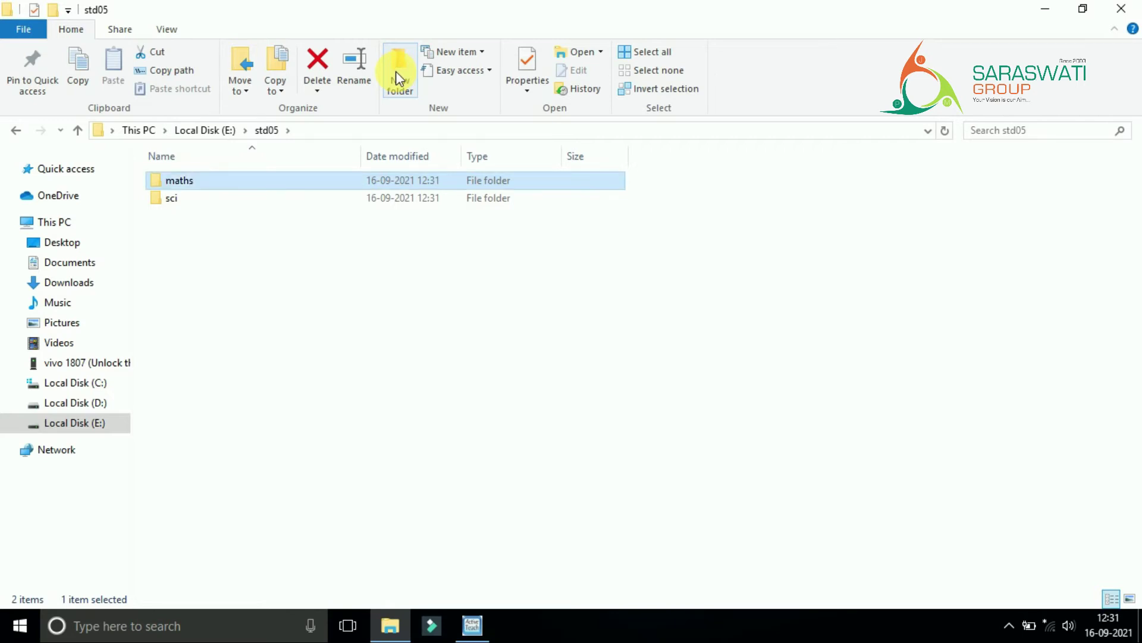
click(395, 72)
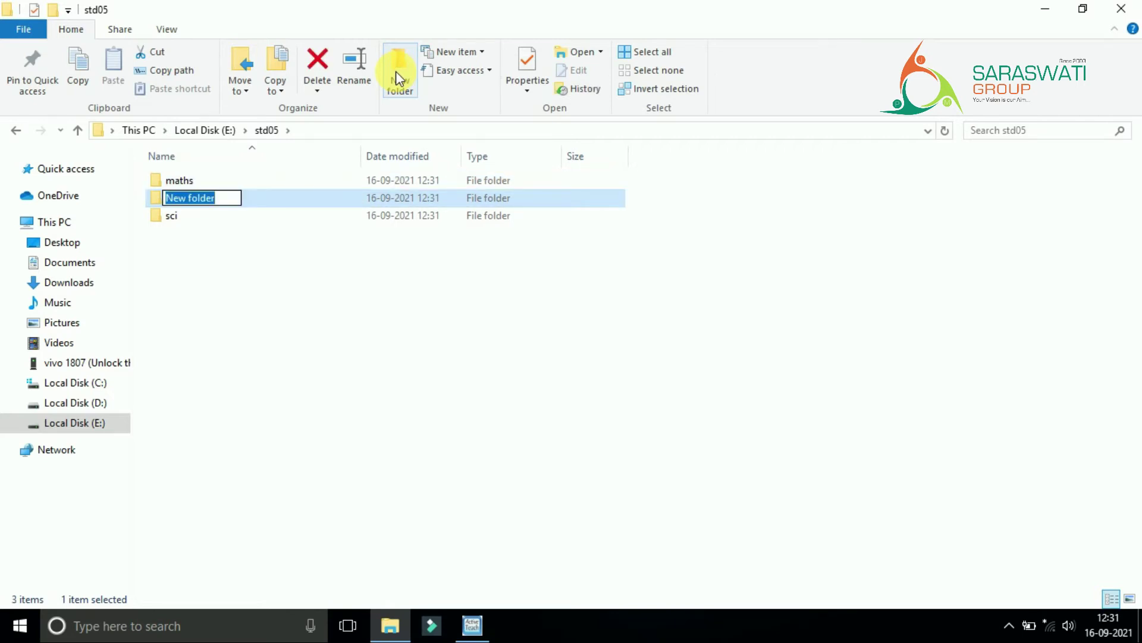
text(ss)
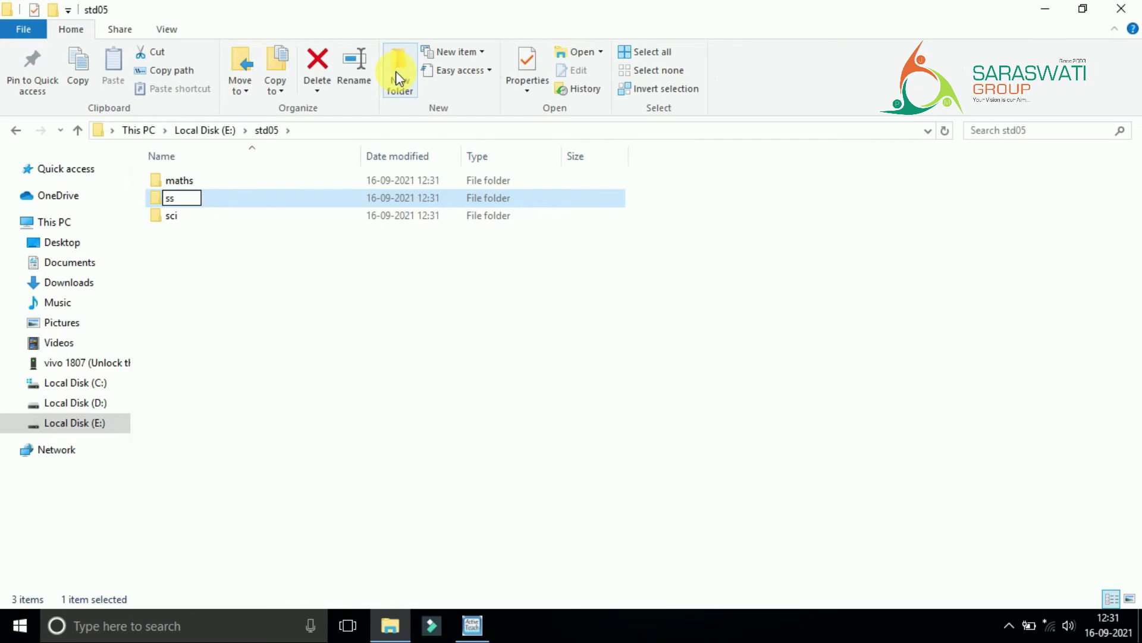
key(Return)
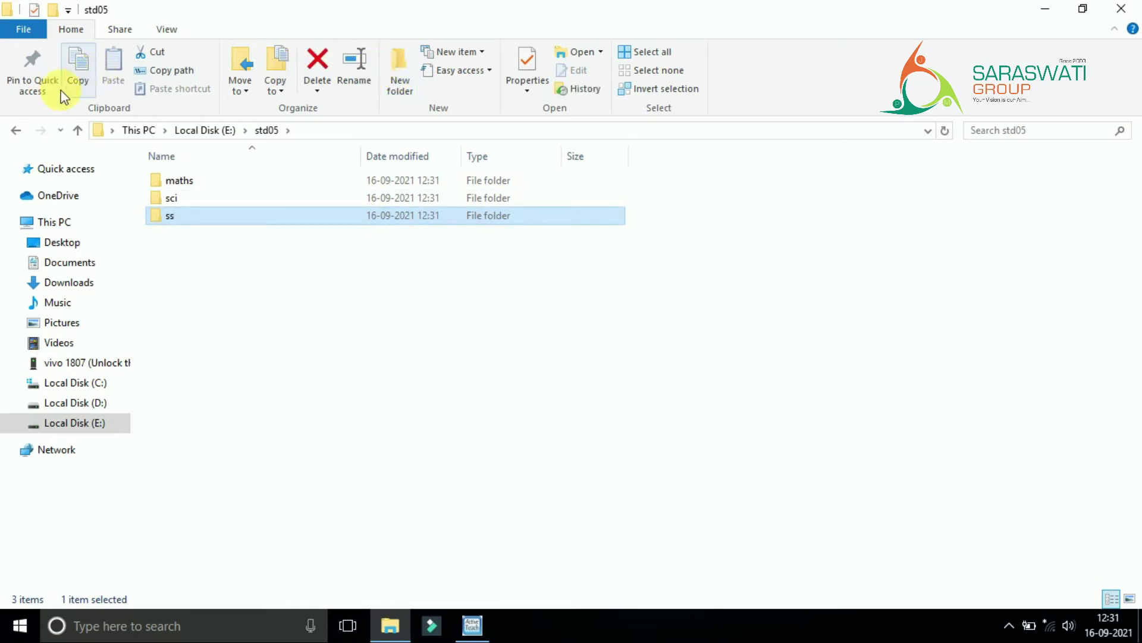
Go back to Local Disk (E:), reopen std05 to review its subfolders, and return to the drive
click(16, 131)
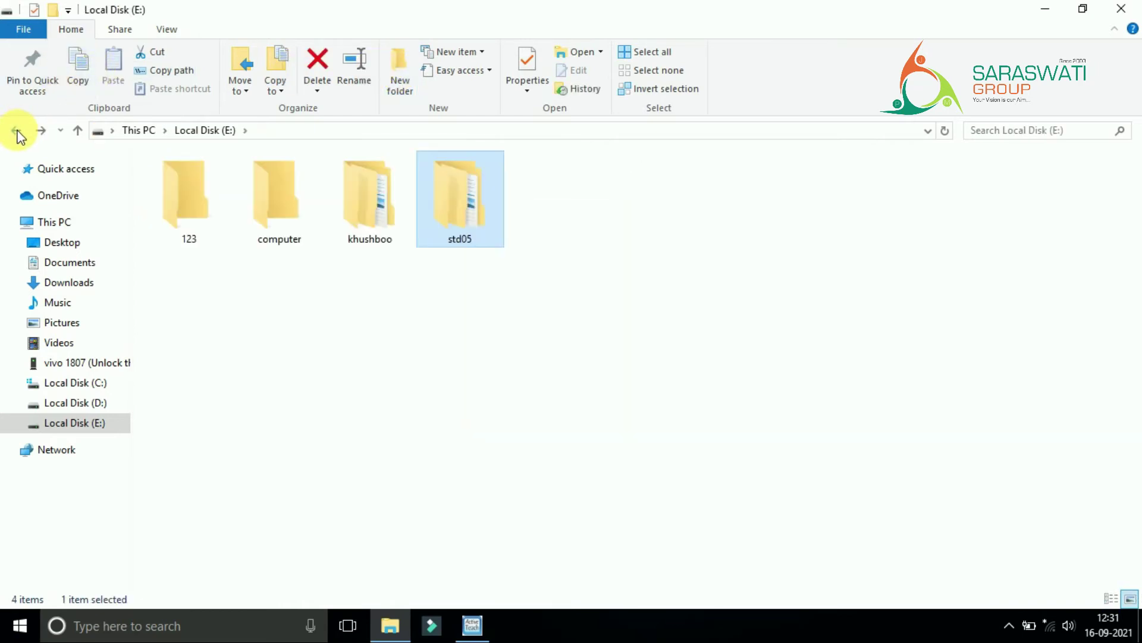
double_click(466, 202)
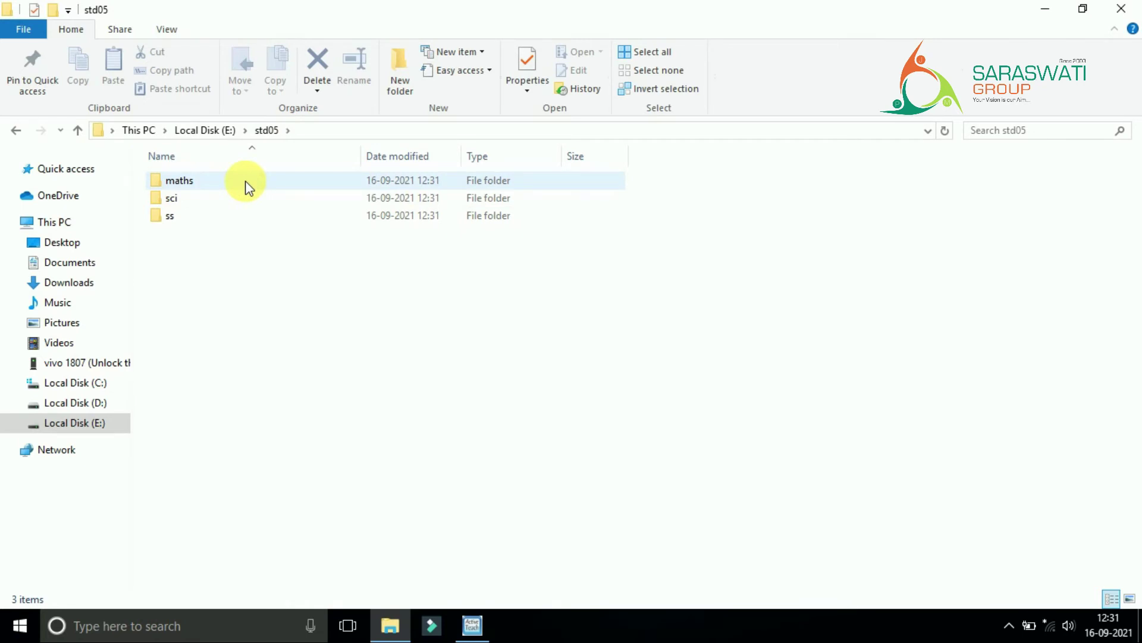
click(16, 132)
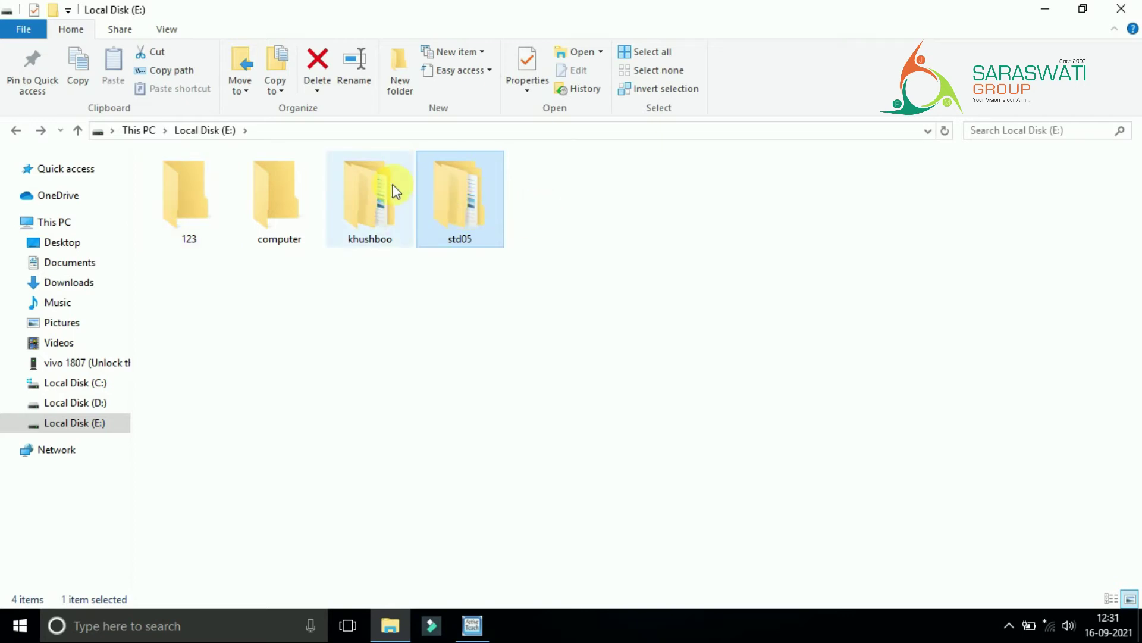
mouse_move(463, 191)
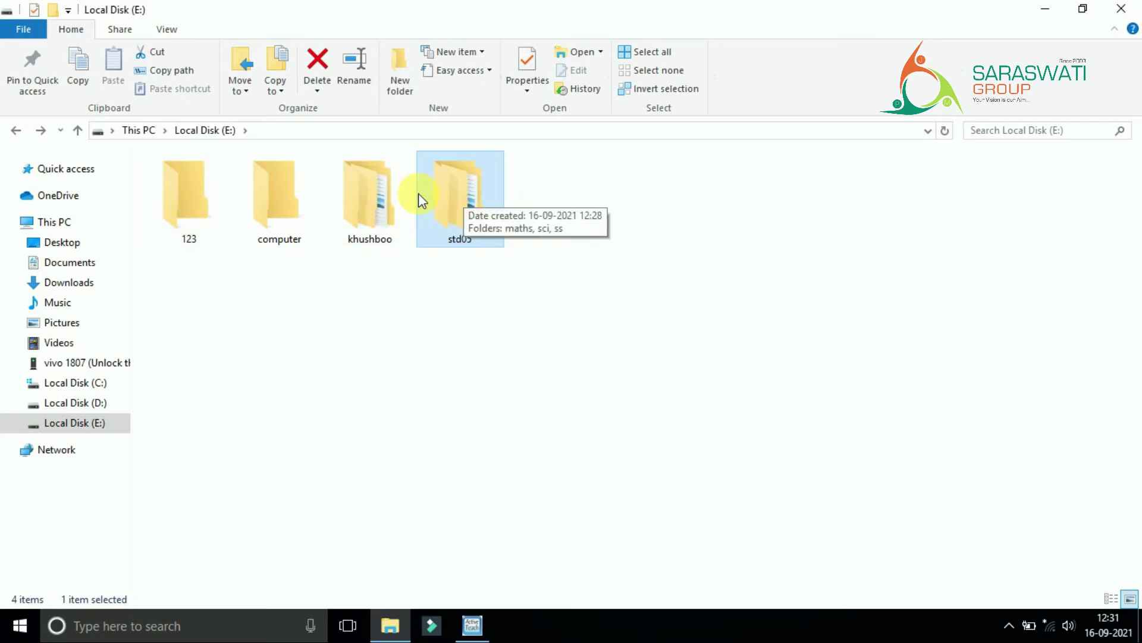
Browse the personal folder beside std05 through std 6 comp and pdf down to ch-2, and go back up to Local Disk (E:)
double_click(373, 196)
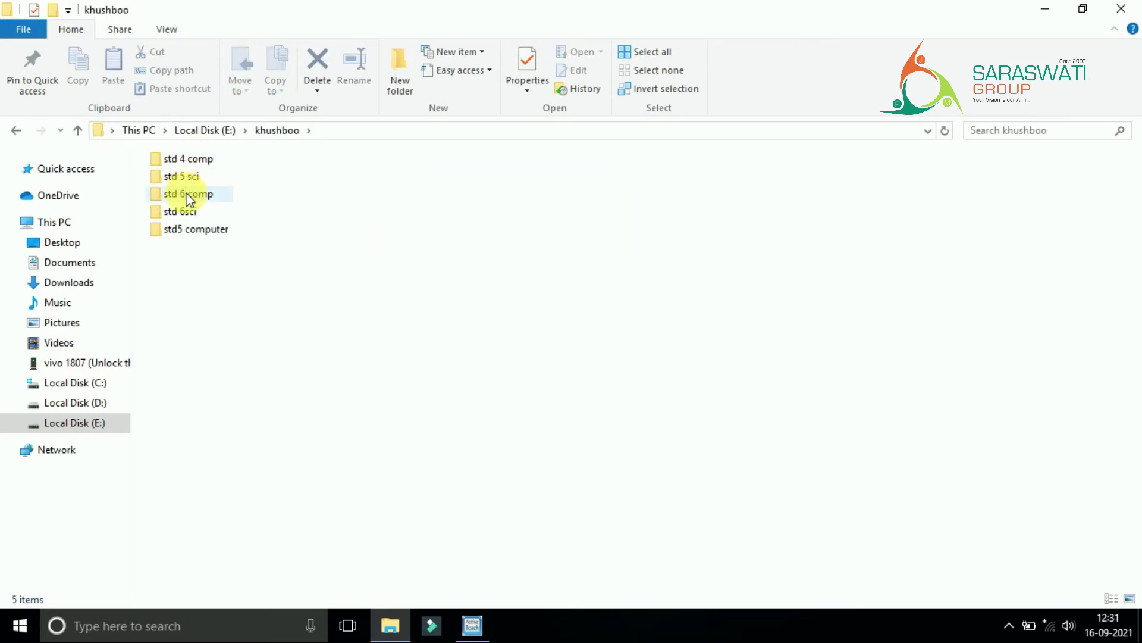
double_click(188, 197)
double_click(187, 202)
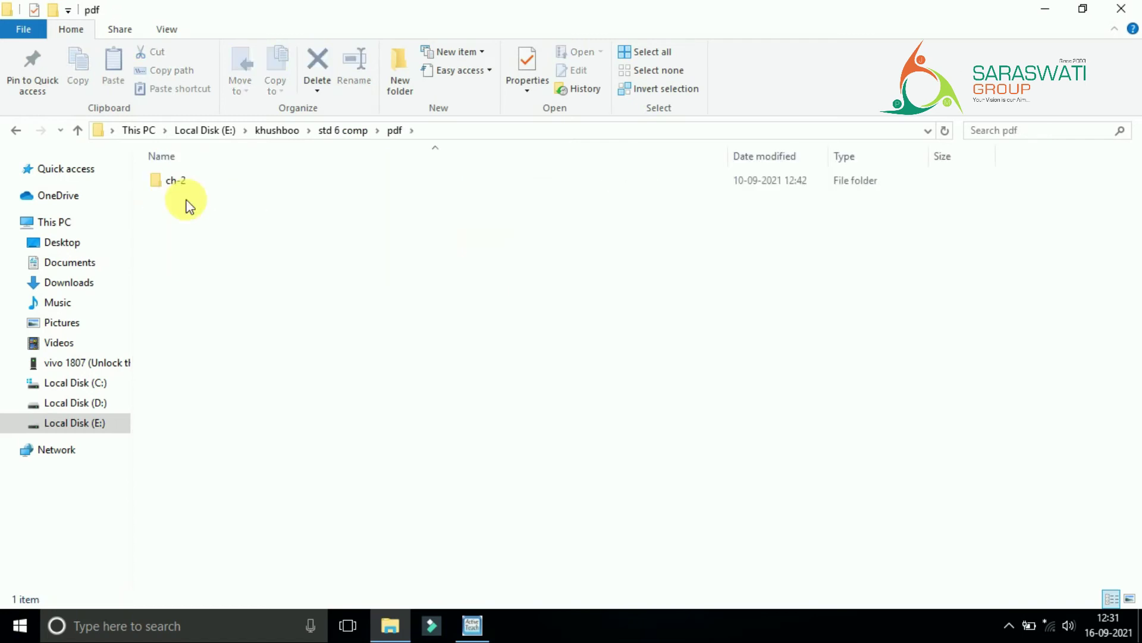
double_click(187, 184)
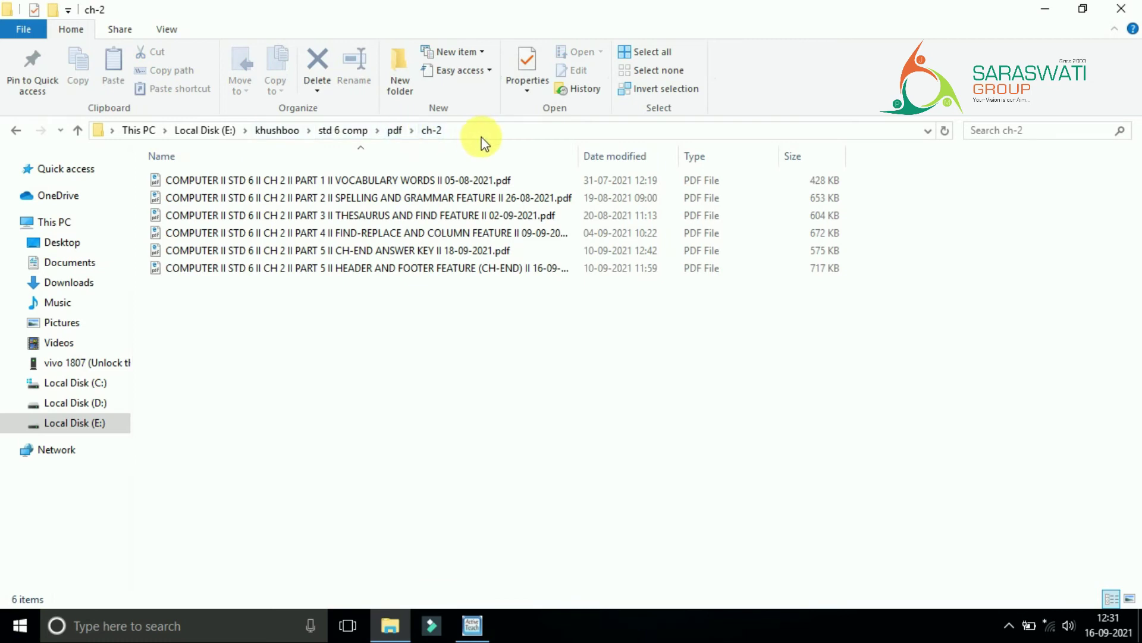
click(78, 131)
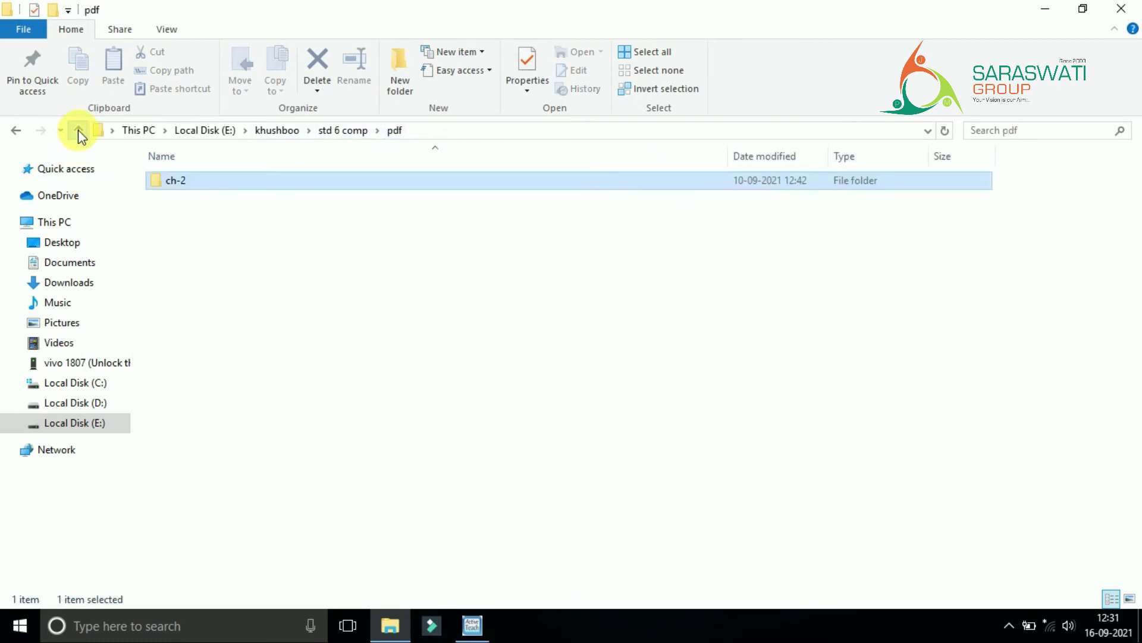
click(79, 131)
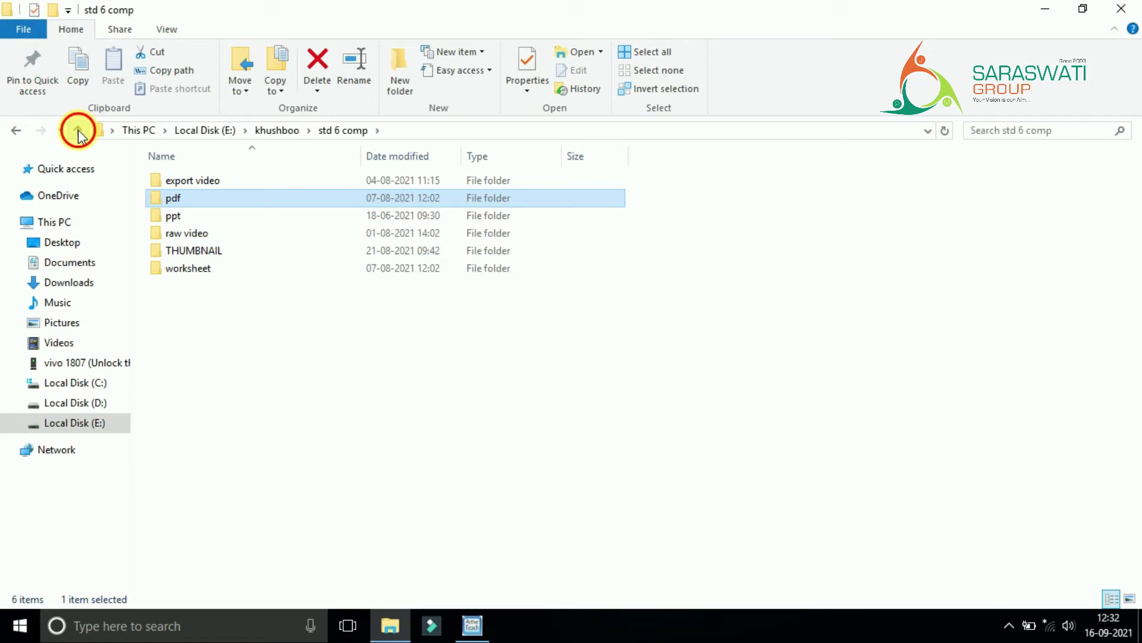
click(79, 130)
click(79, 131)
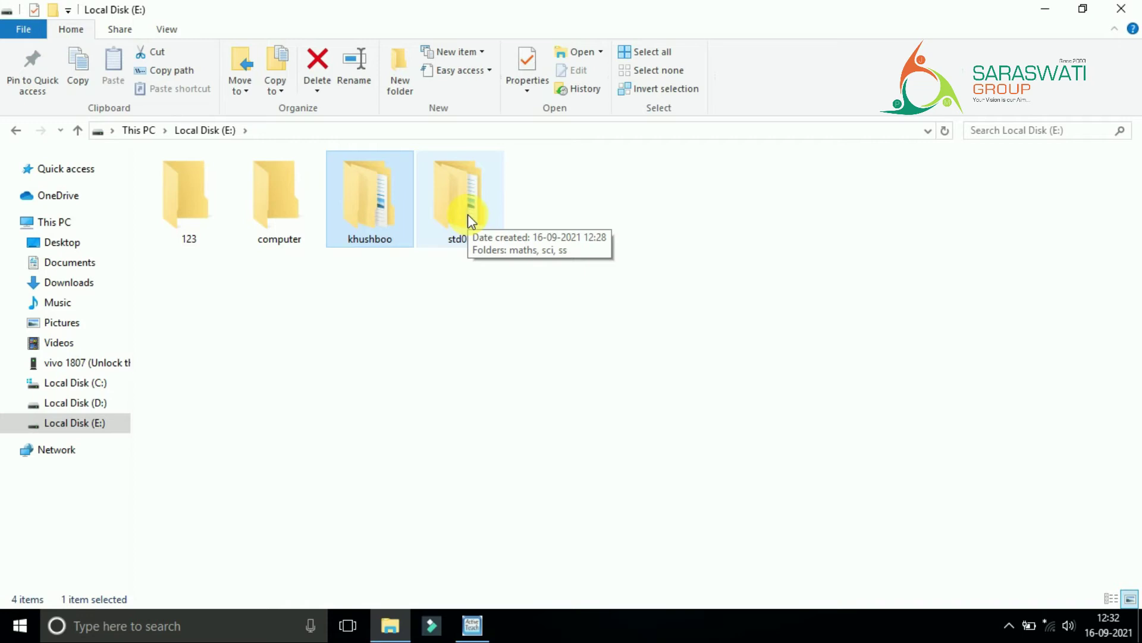
Switch to the Click Code Connect textbook and highlight the new-folder key combination in the Magic Keys box
click(473, 625)
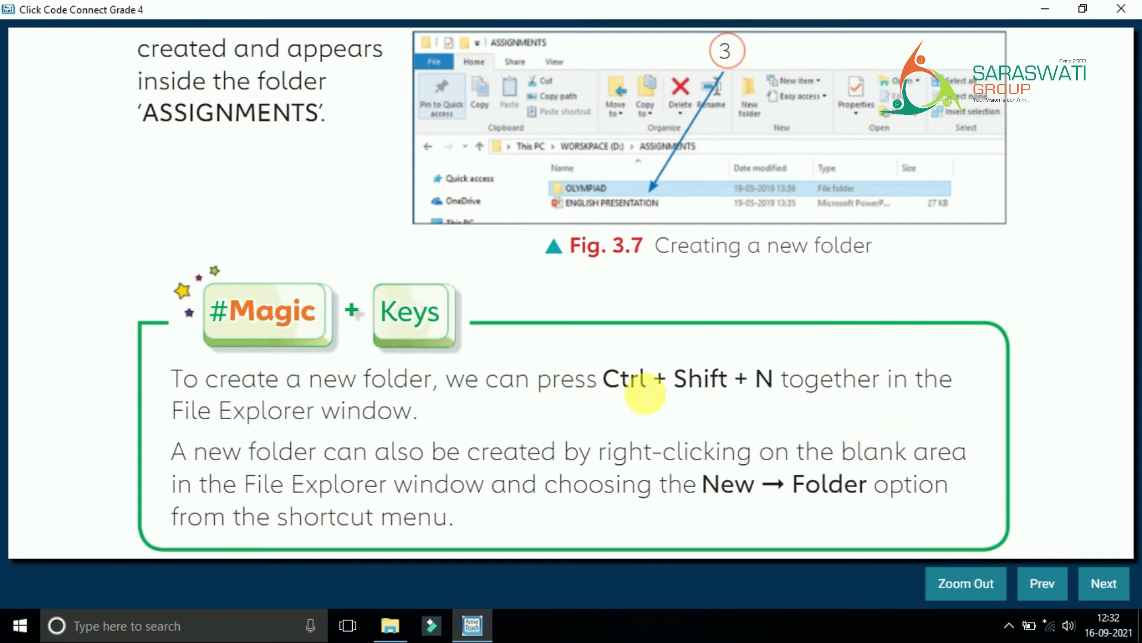
click(611, 381)
drag(611, 382, 780, 393)
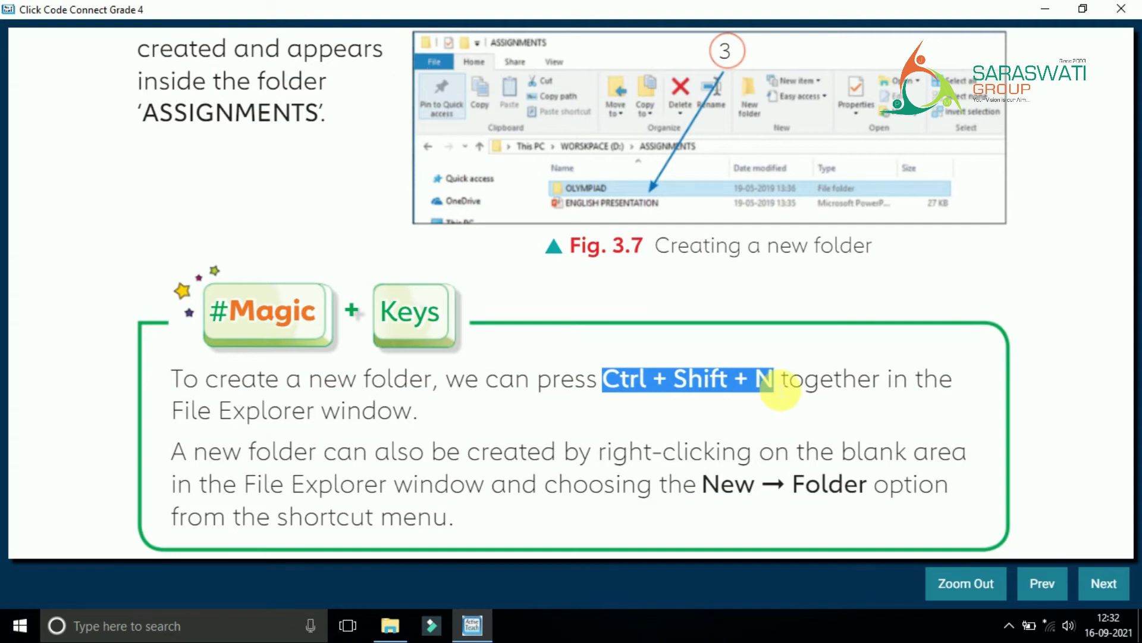
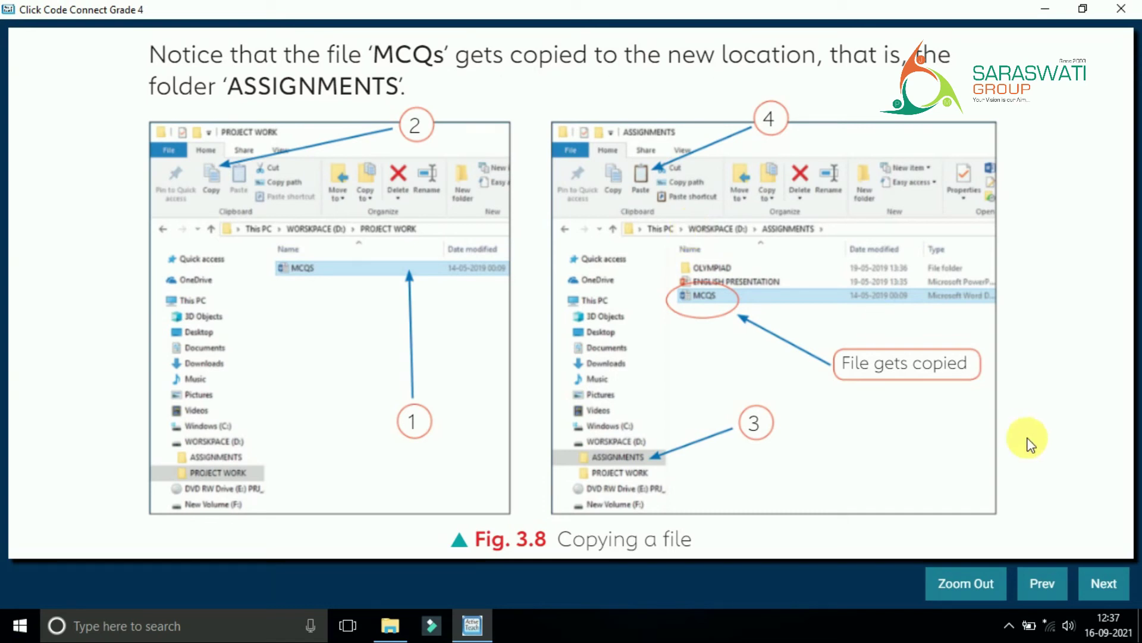
Show the textbook page on moving a file or a folder and highlight the words "Cut and Paste"
click(1107, 587)
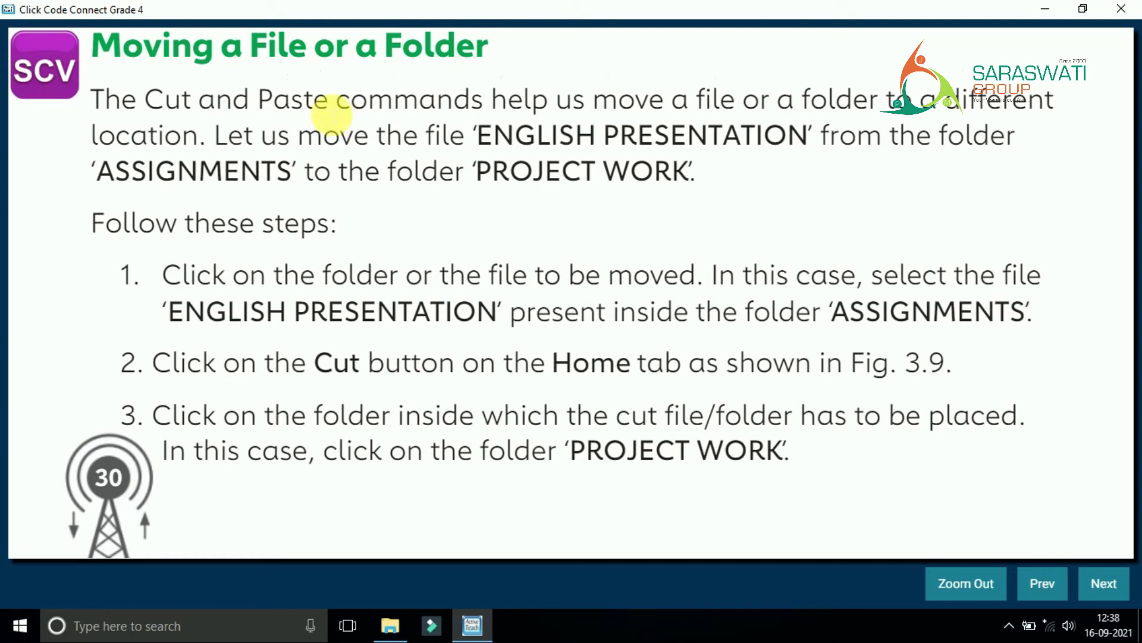
drag(327, 101, 155, 100)
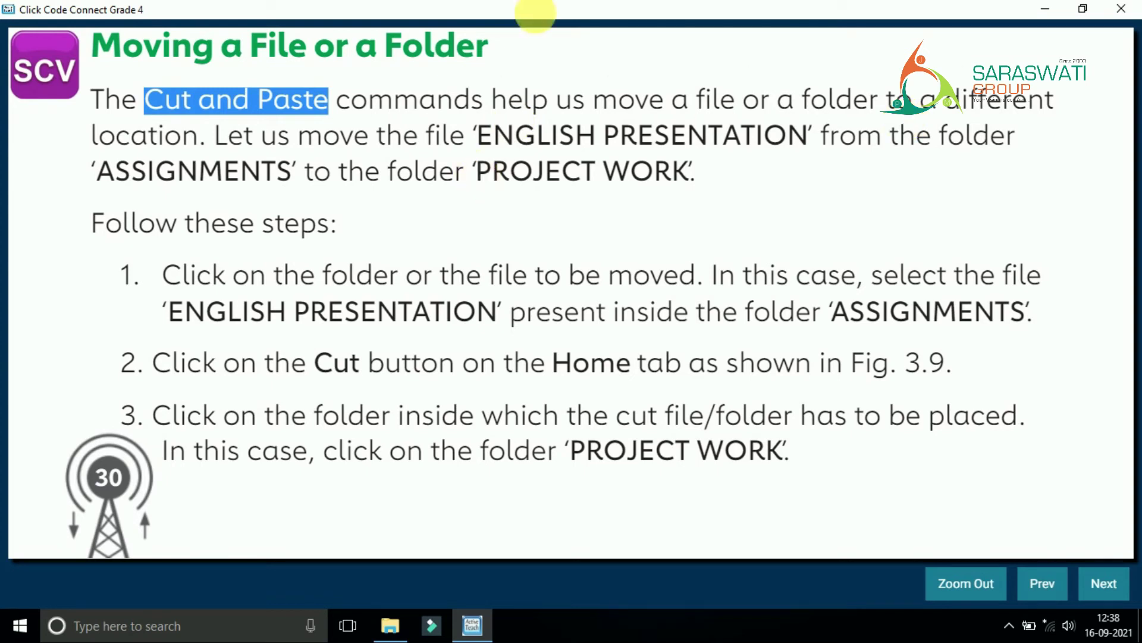
Switch to File Explorer and cut the Word document from the computer folder on Local Disk (E:)
click(391, 632)
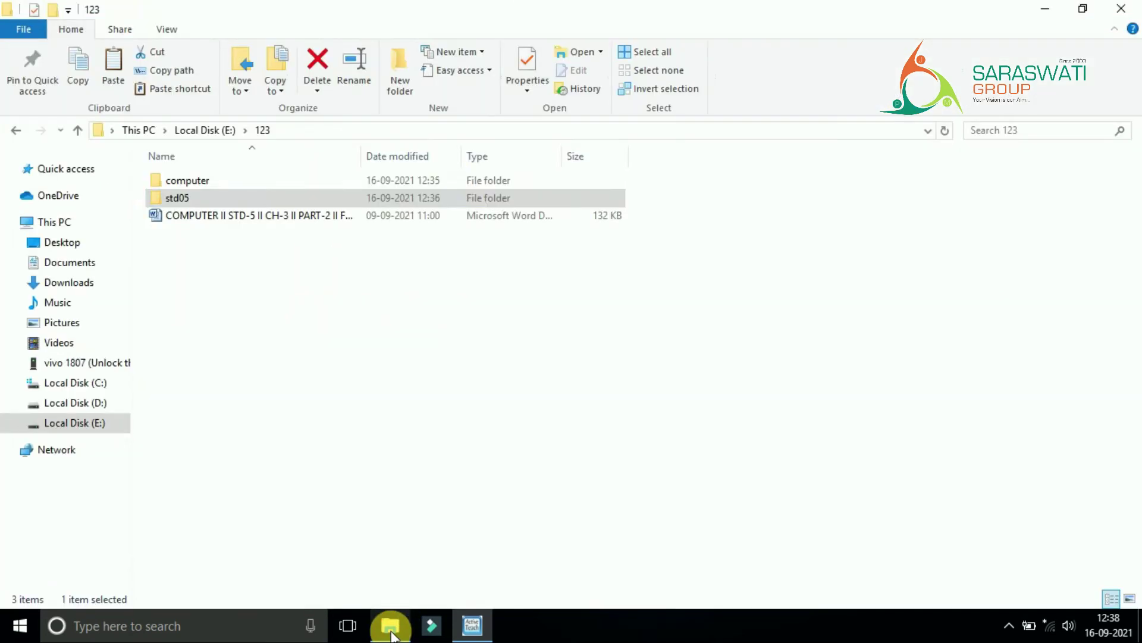
click(78, 130)
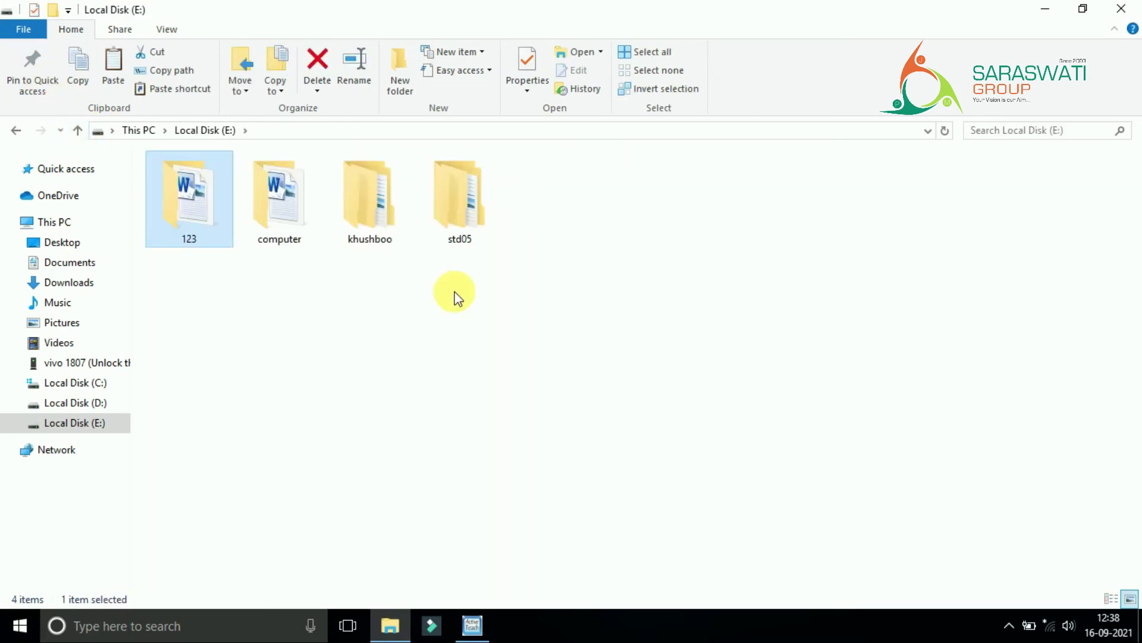
click(458, 209)
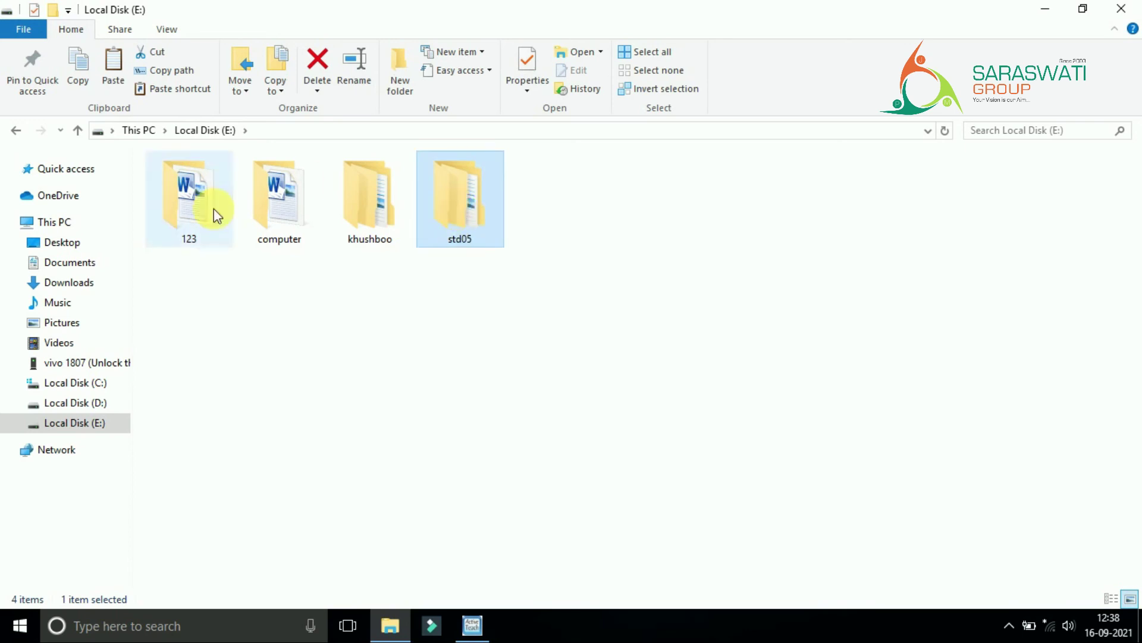
double_click(291, 192)
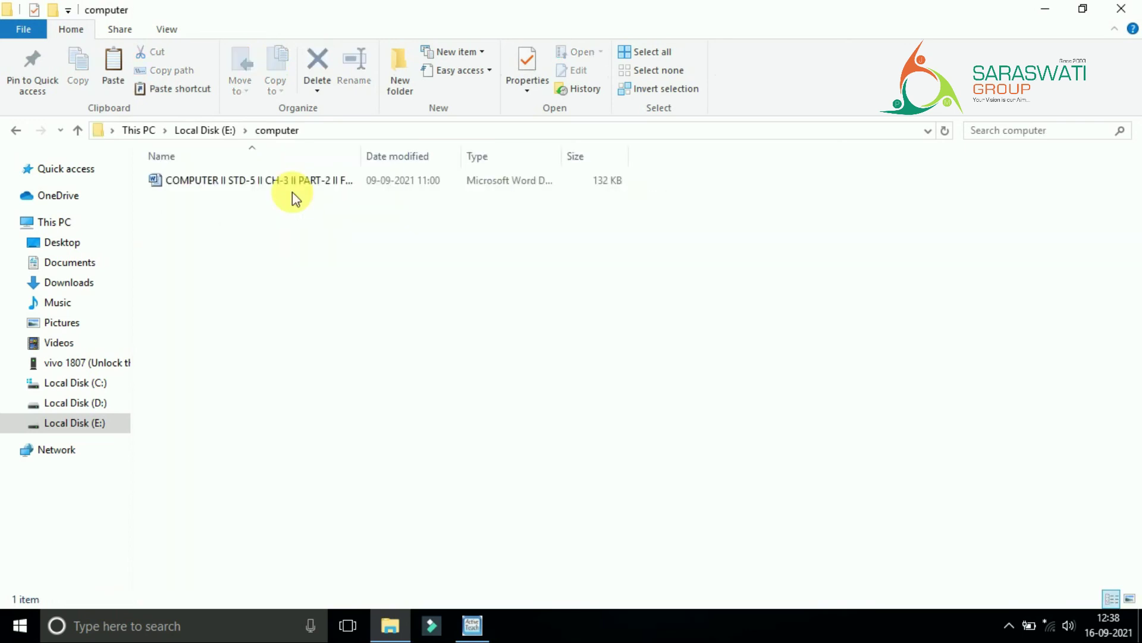
click(297, 179)
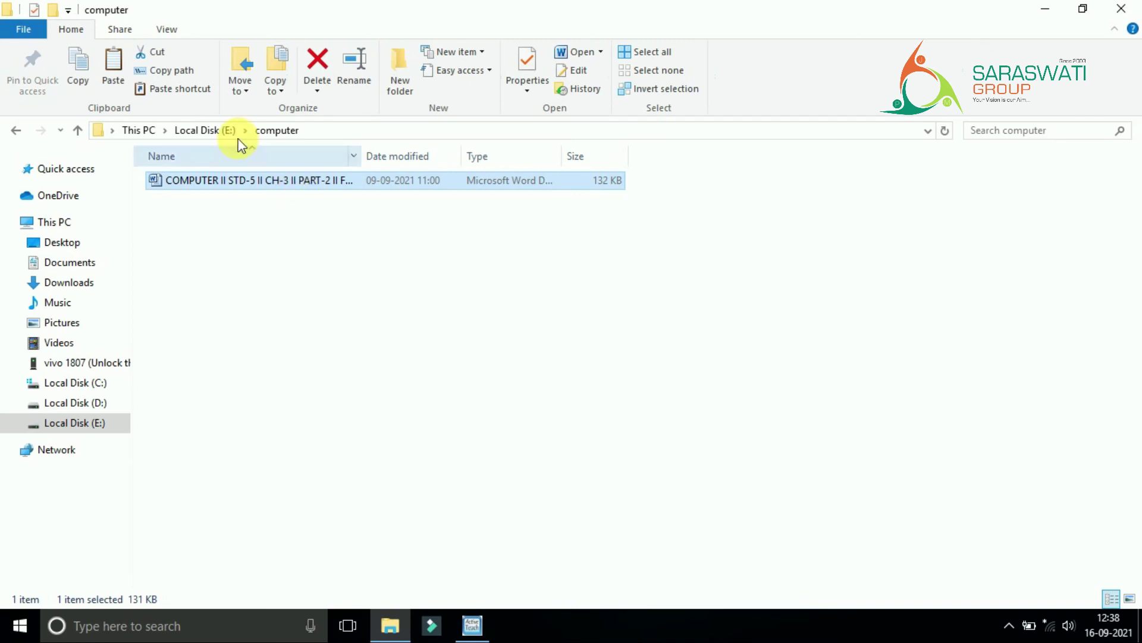
click(165, 55)
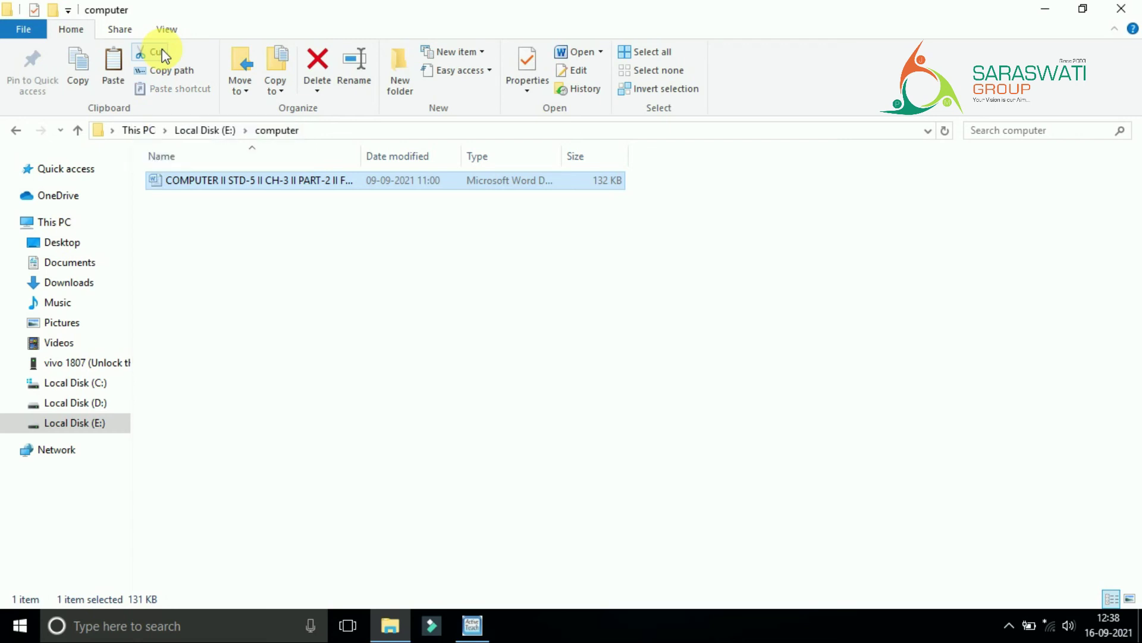
click(227, 324)
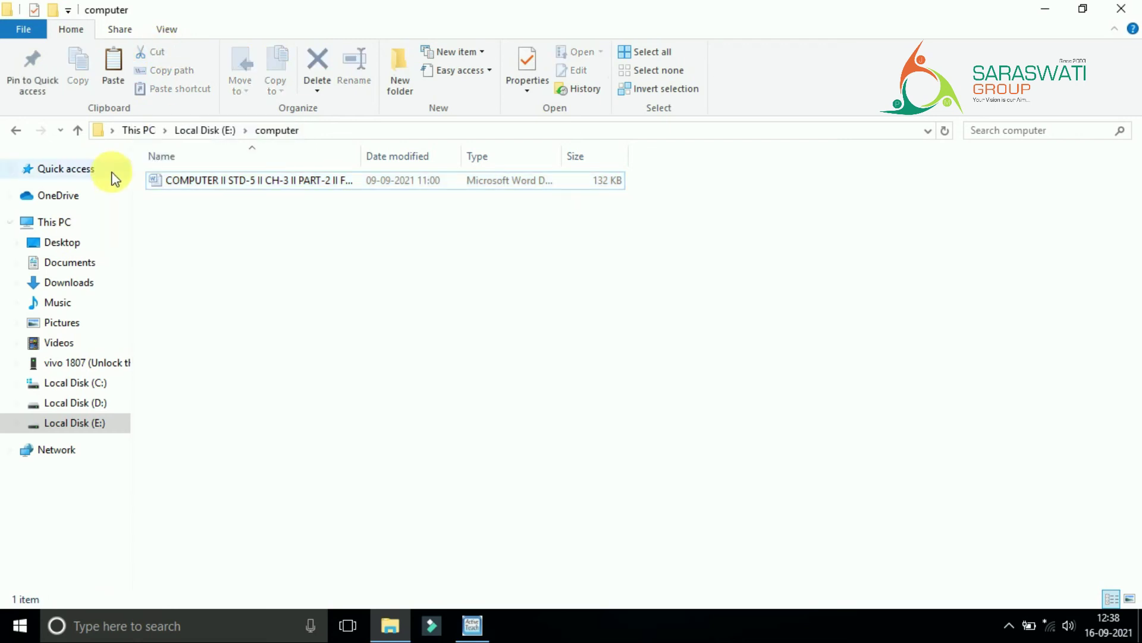
Paste the cut Word document into folder 123 on Local Disk (E:), replacing the file in the destination
click(77, 131)
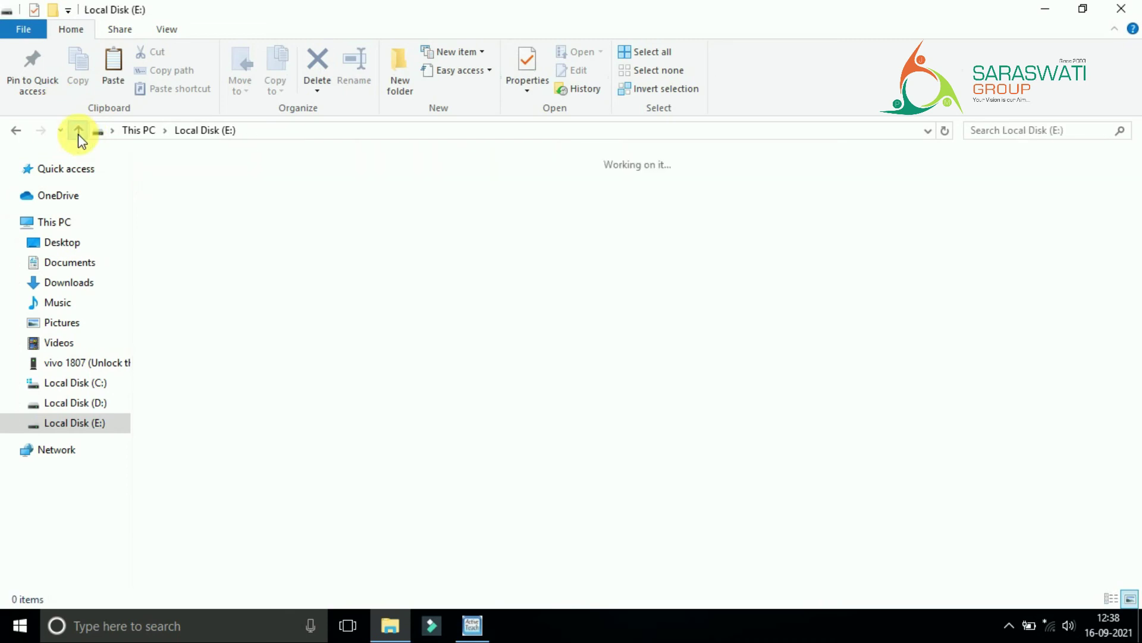
click(195, 202)
double_click(195, 201)
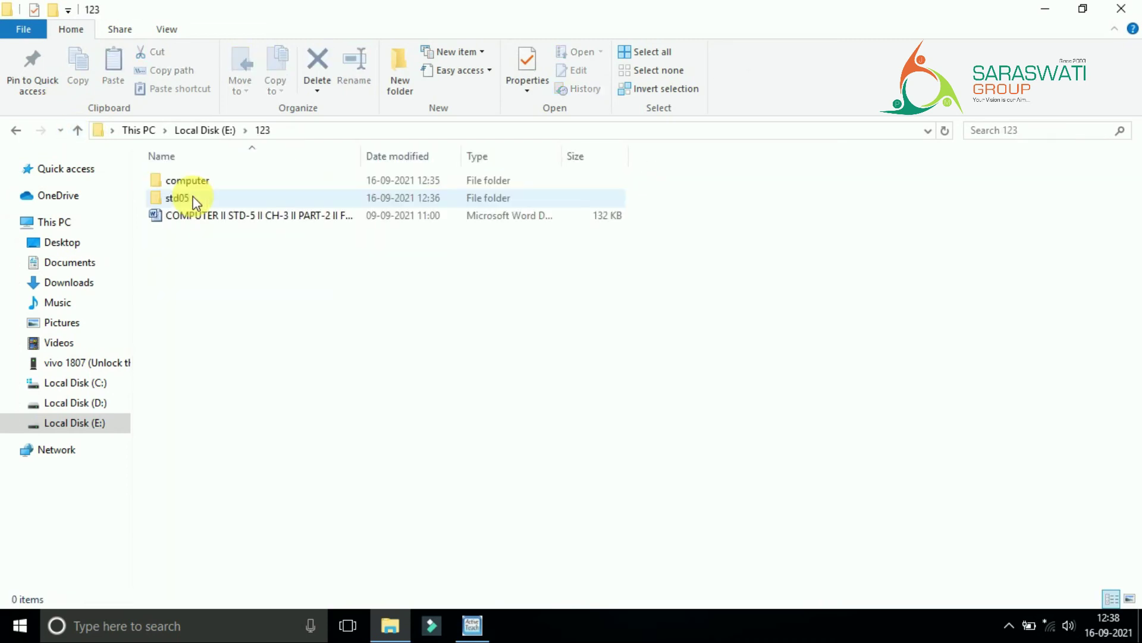
right_click(225, 325)
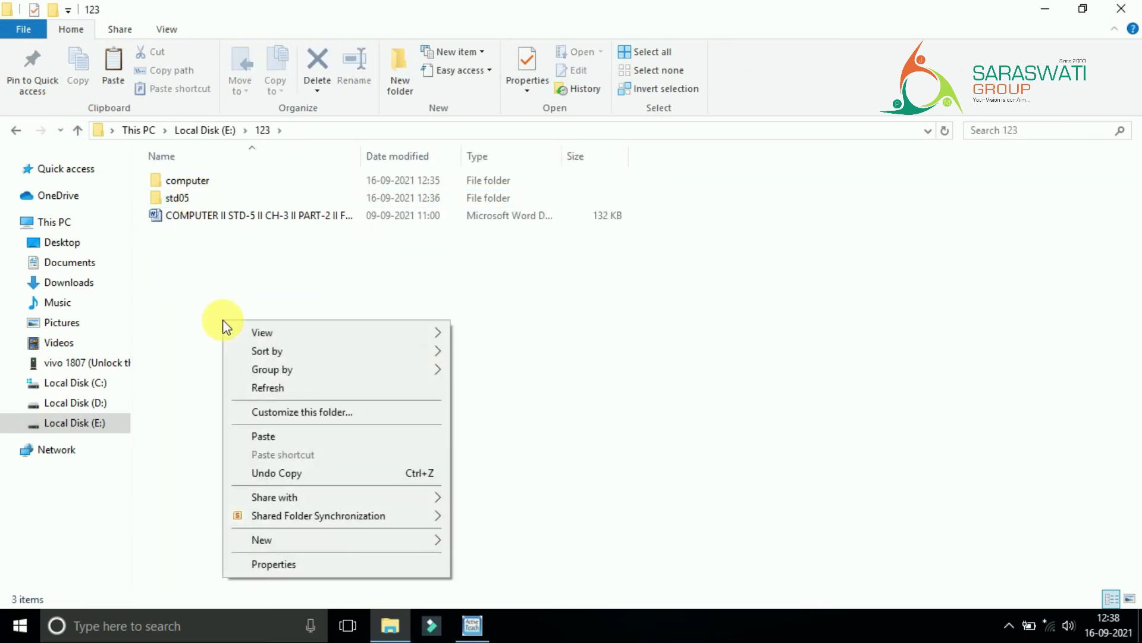
click(278, 435)
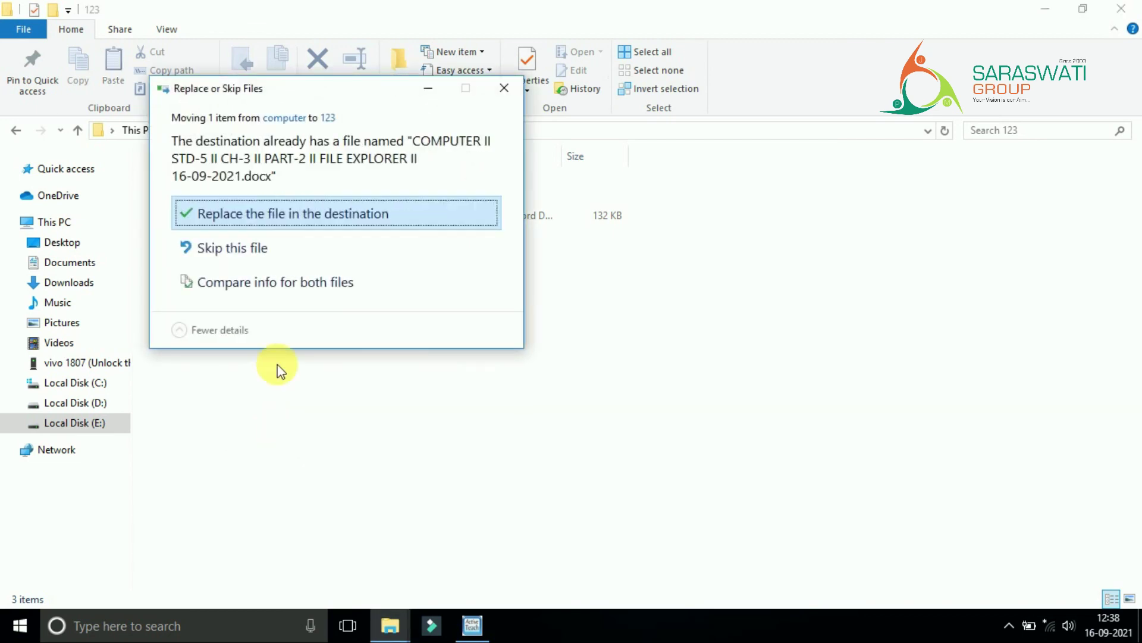
click(309, 210)
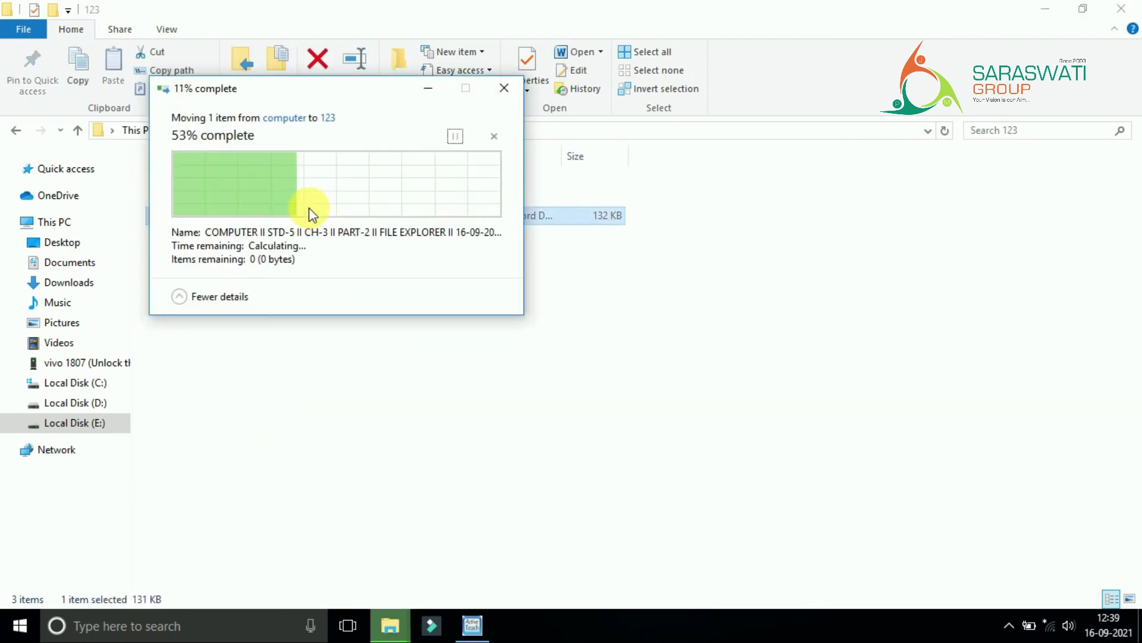
Refresh Local Disk (E:), open the computer folder to check its contents, and return to the drive
click(80, 129)
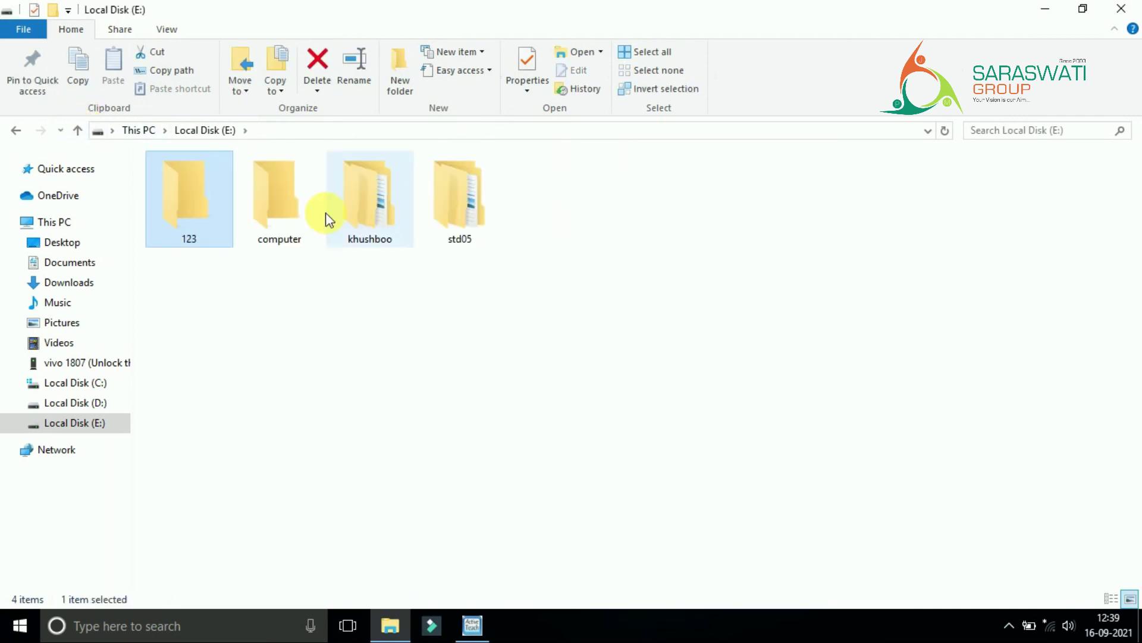
click(285, 203)
key(F5)
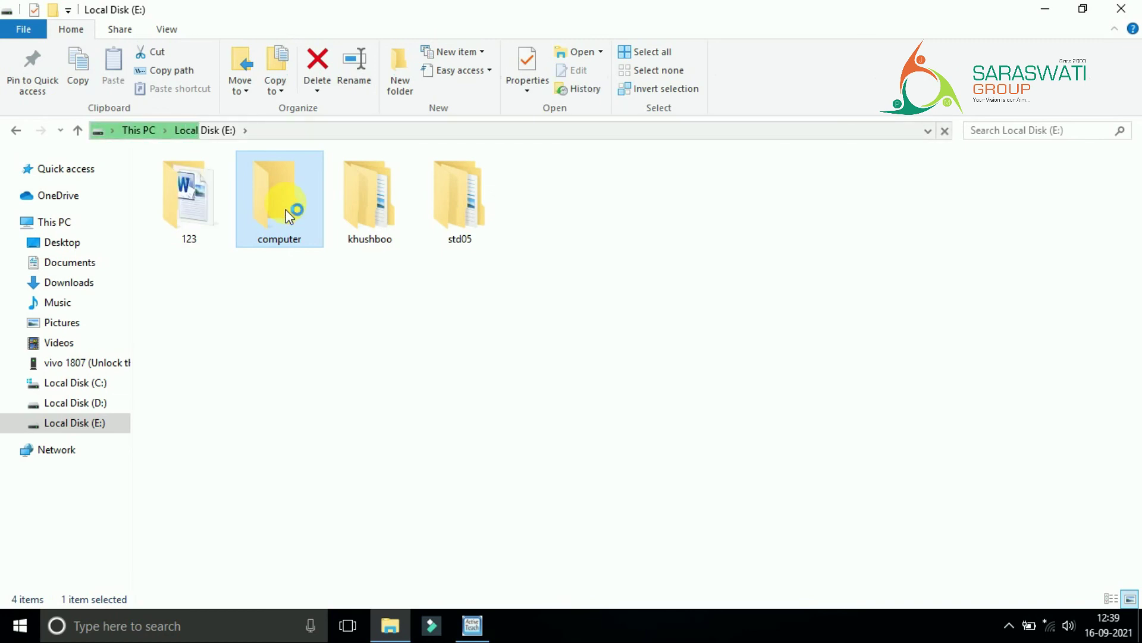
double_click(286, 207)
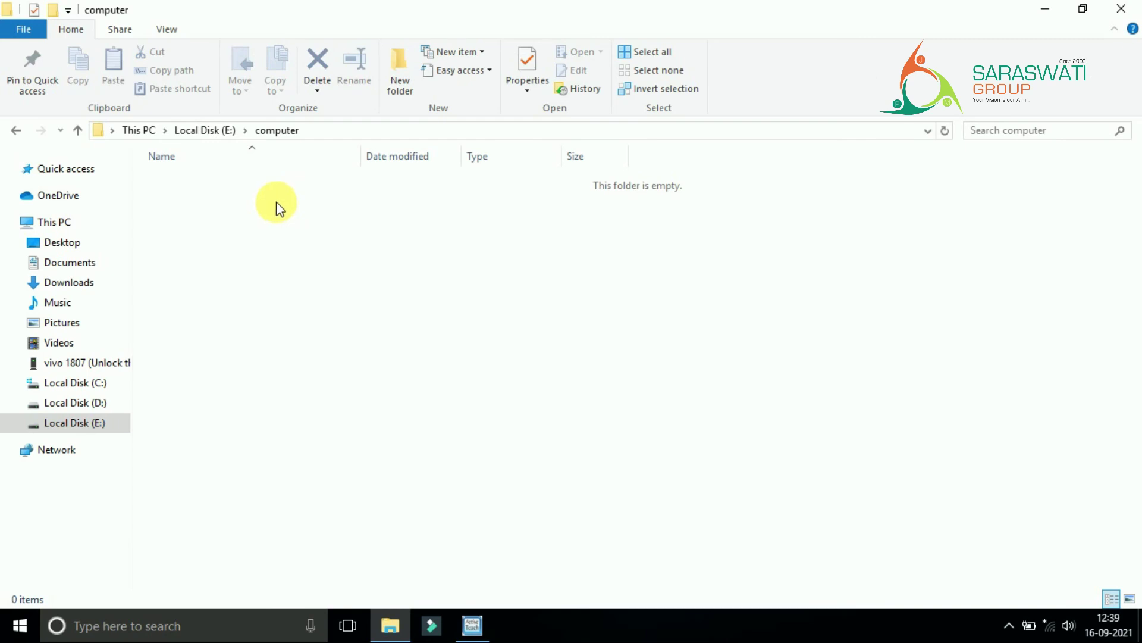
click(82, 128)
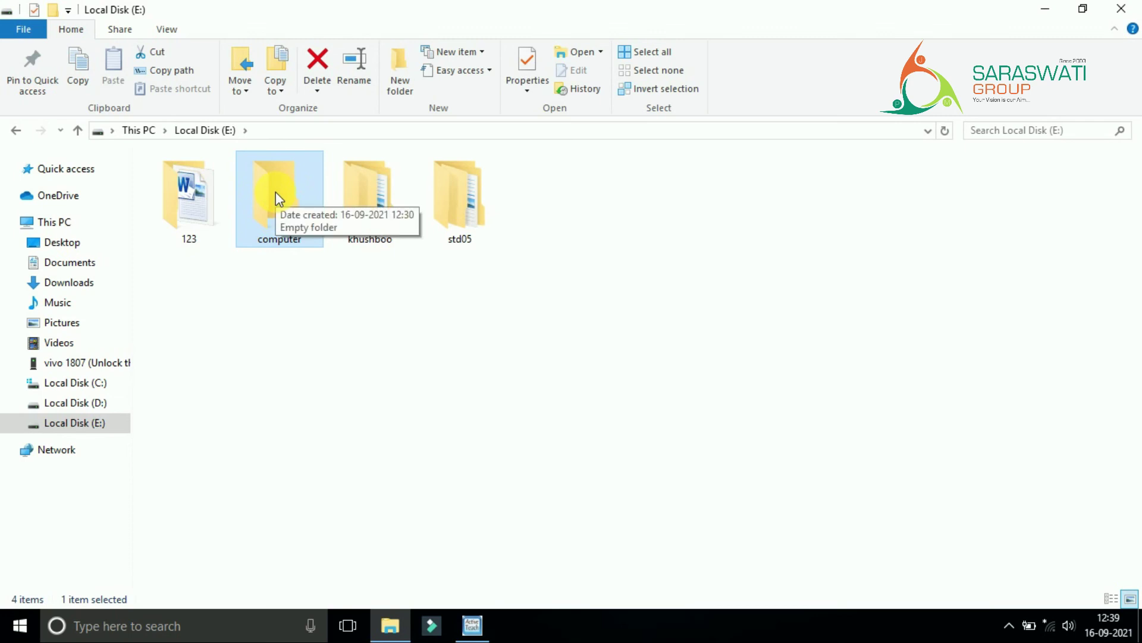
Move the computer folder from Local Disk (E:) into the std05 subfolder of 123 with Cut and Paste
click(164, 49)
double_click(197, 217)
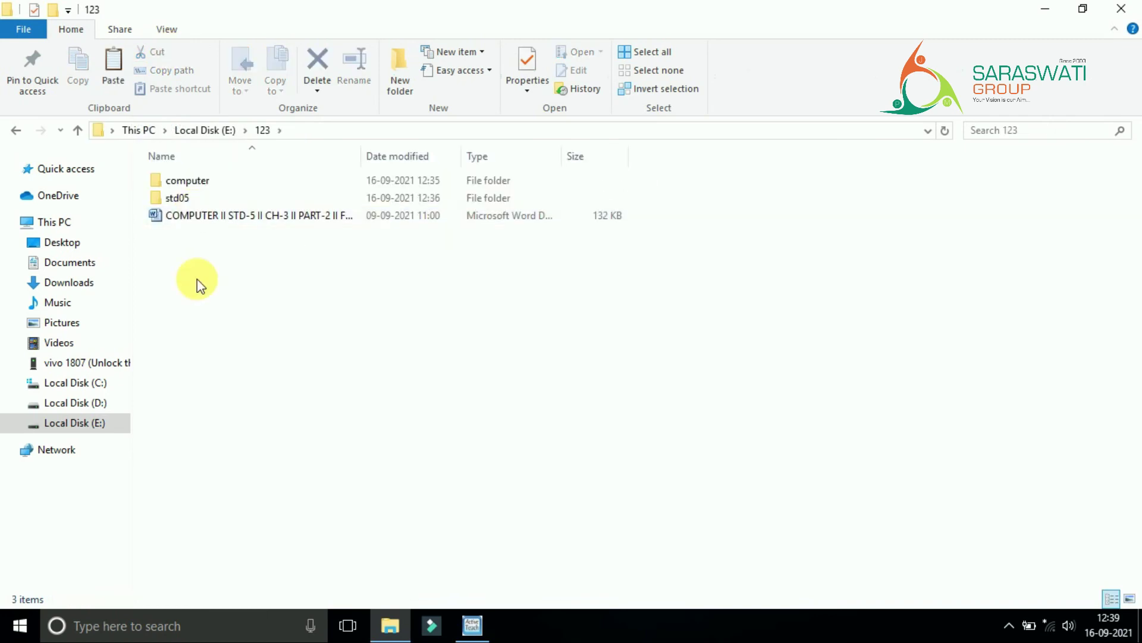
click(175, 198)
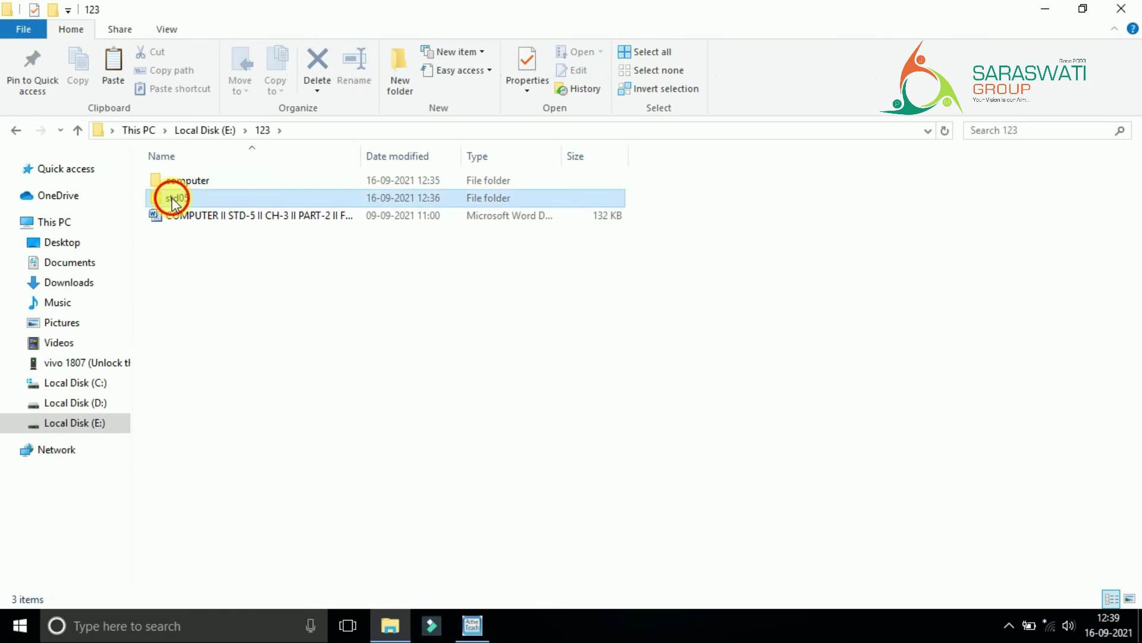
double_click(173, 205)
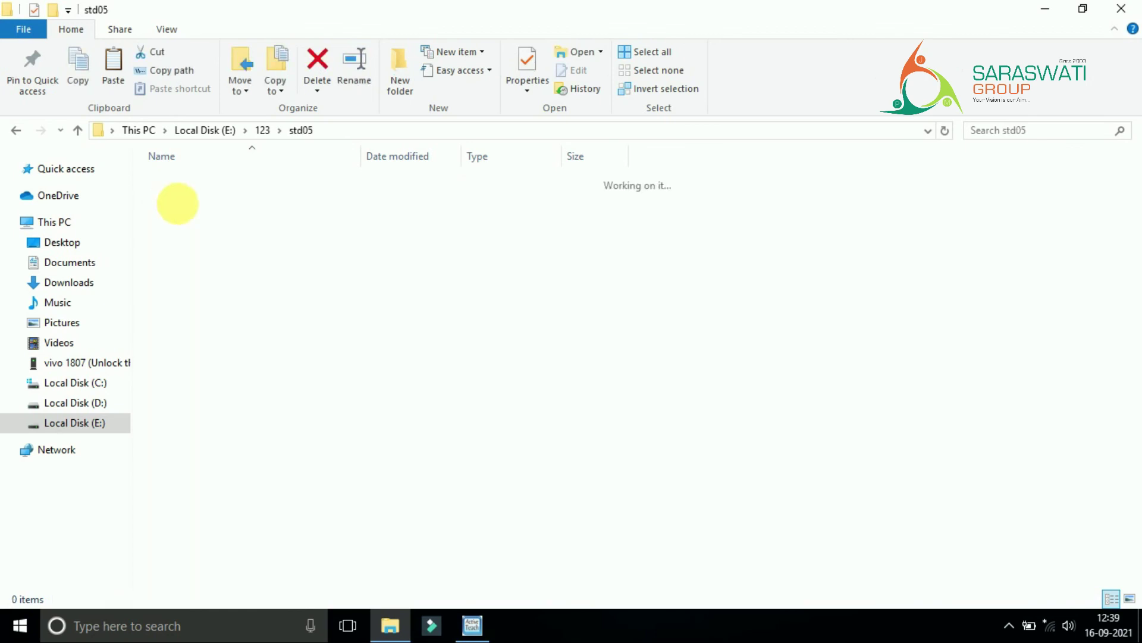
right_click(238, 276)
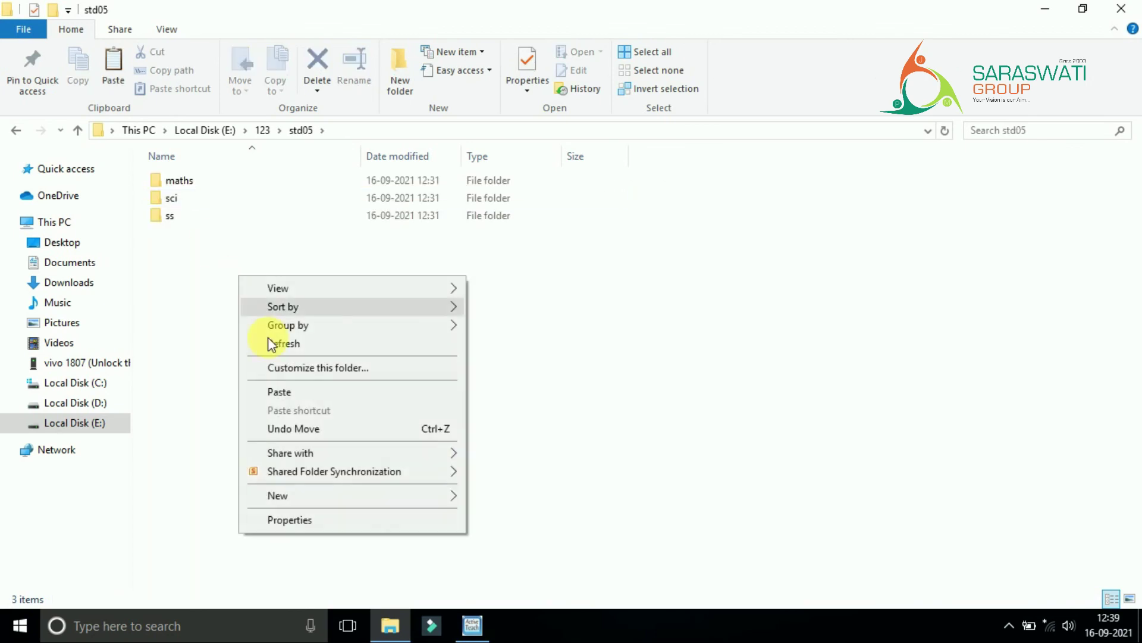
click(187, 217)
click(114, 65)
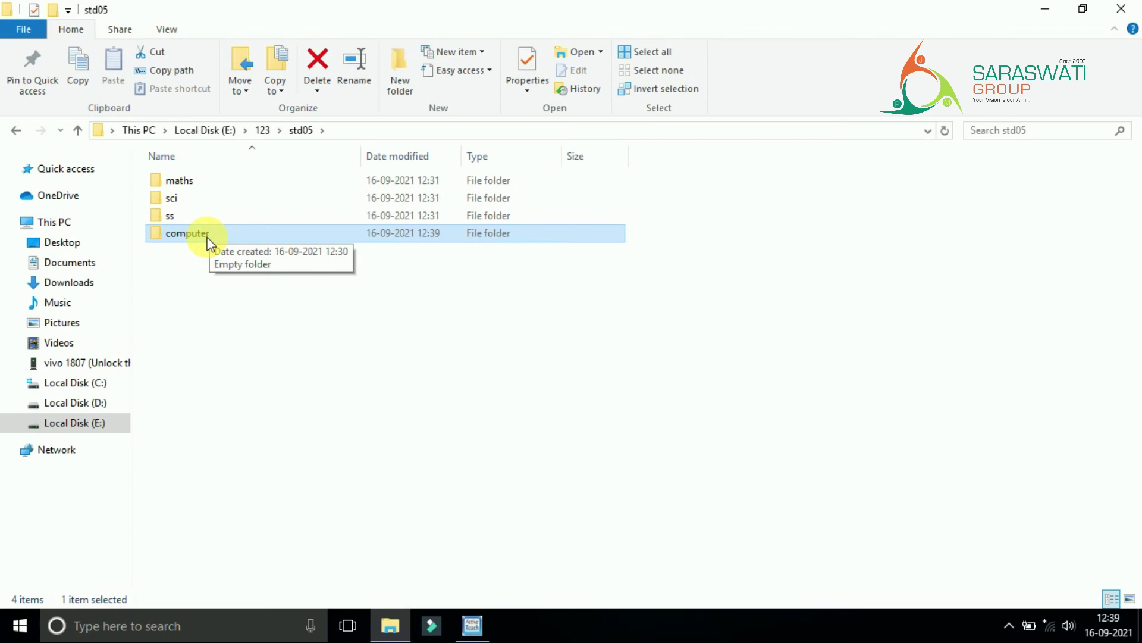
Go back through folder 123 to Local Disk (E:) to review its folders, and switch to the Click Code Connect textbook
click(263, 132)
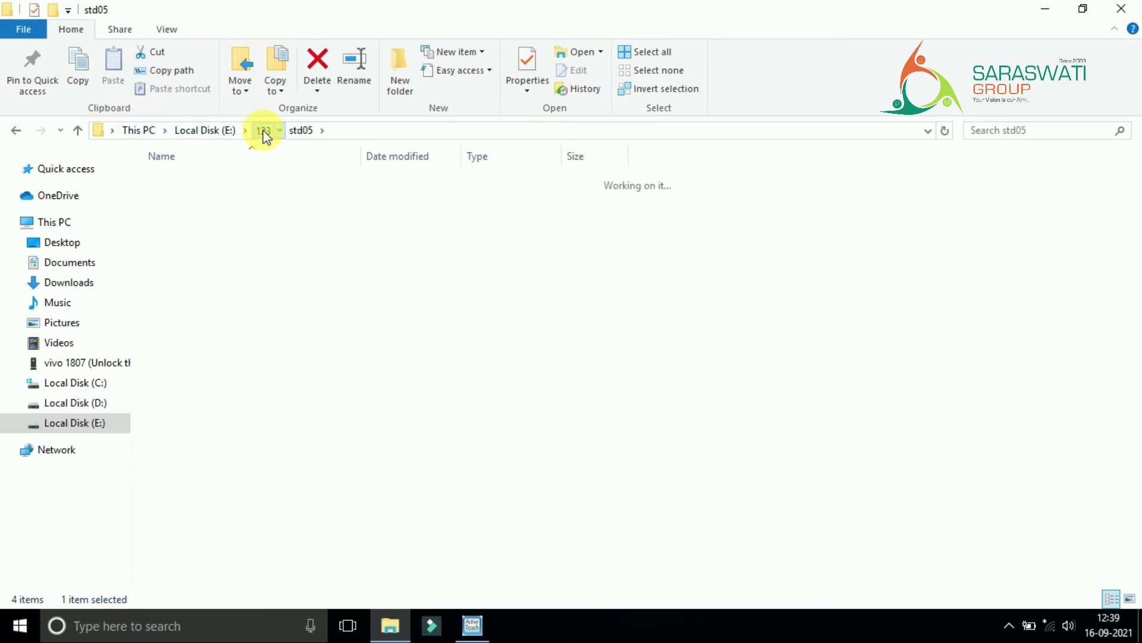
click(215, 129)
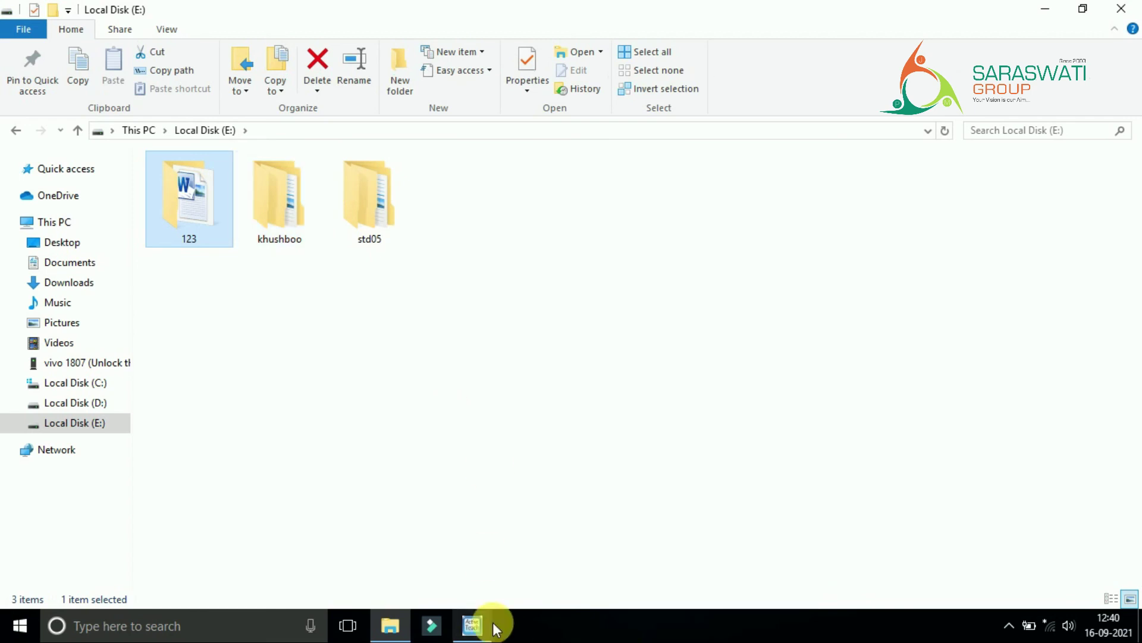
click(474, 626)
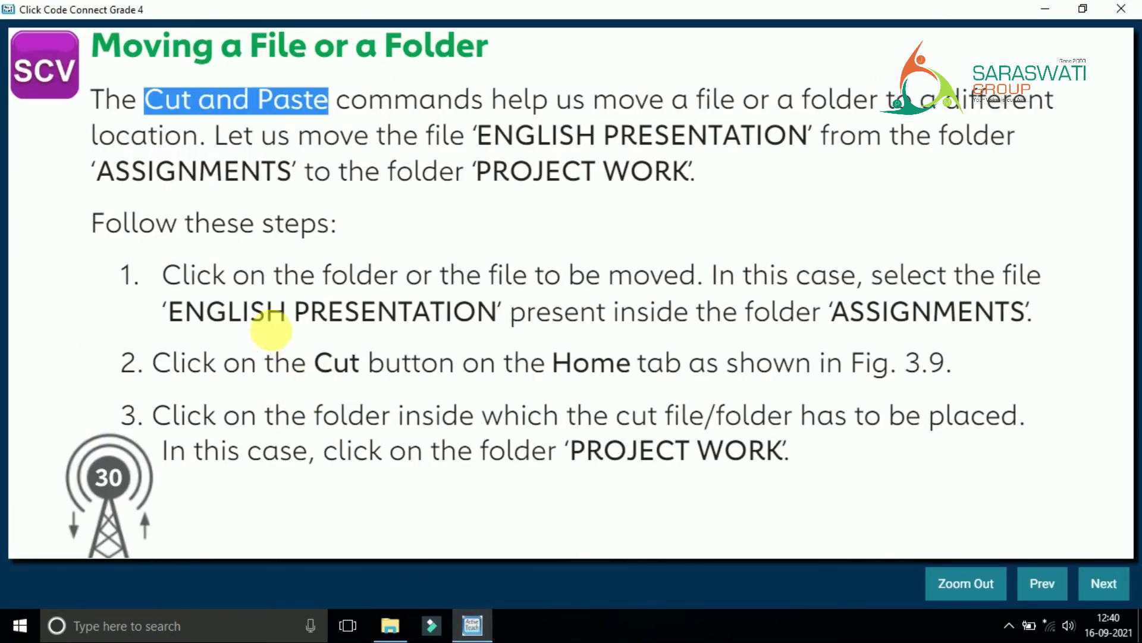